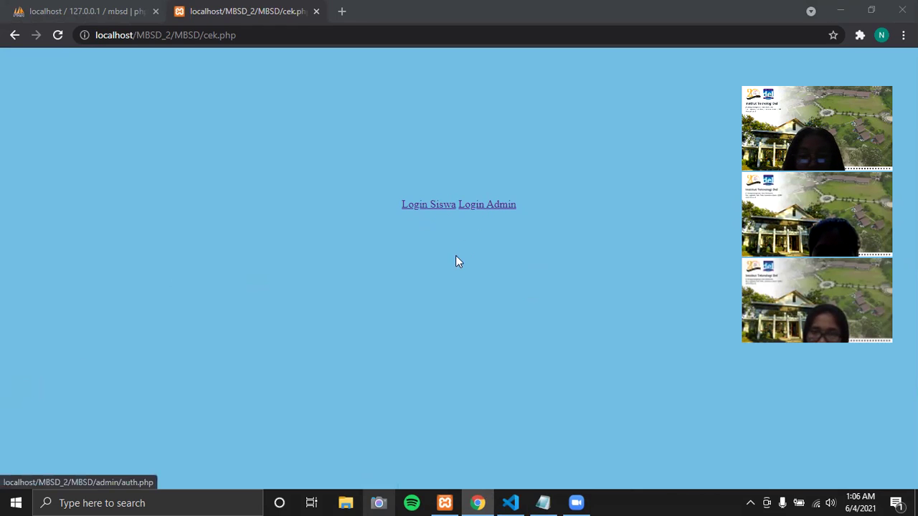
- Open the student registration form and autofill name, email and birth date from saved suggestions
left_click(423, 206)
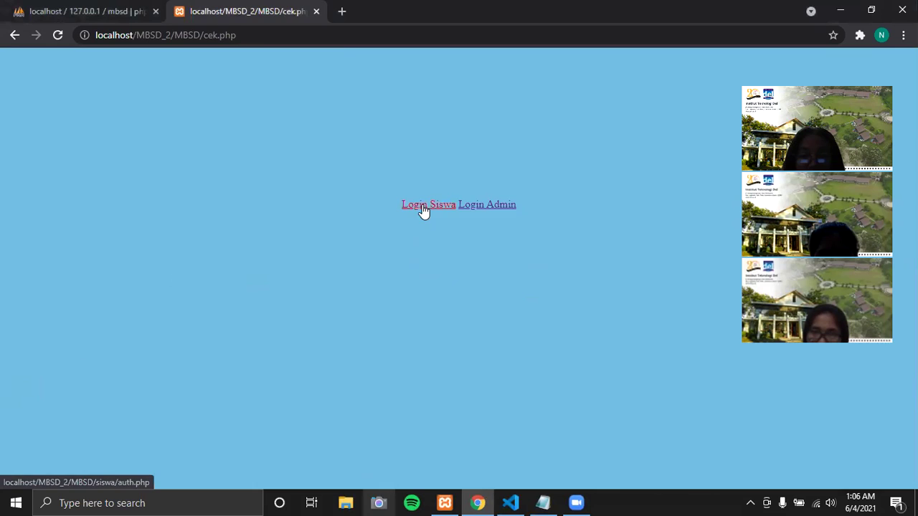
left_click(476, 131)
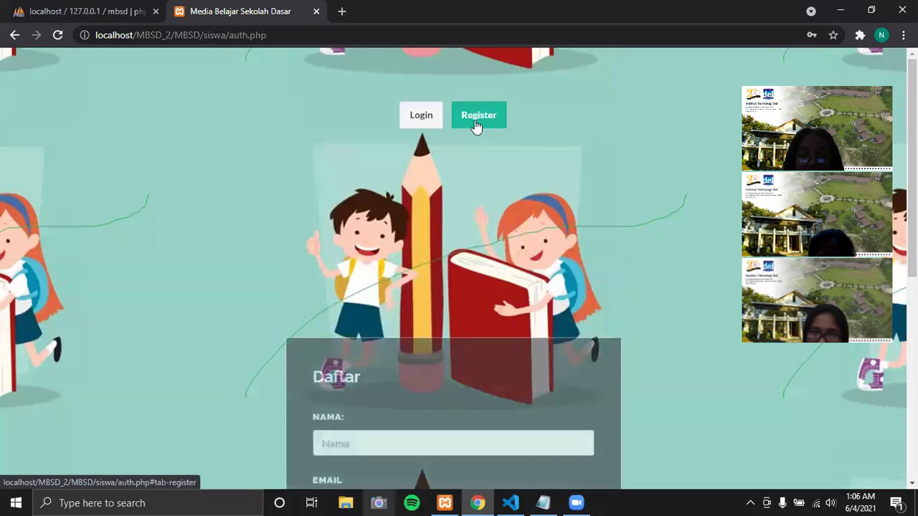
scroll(481, 199, "down", 4)
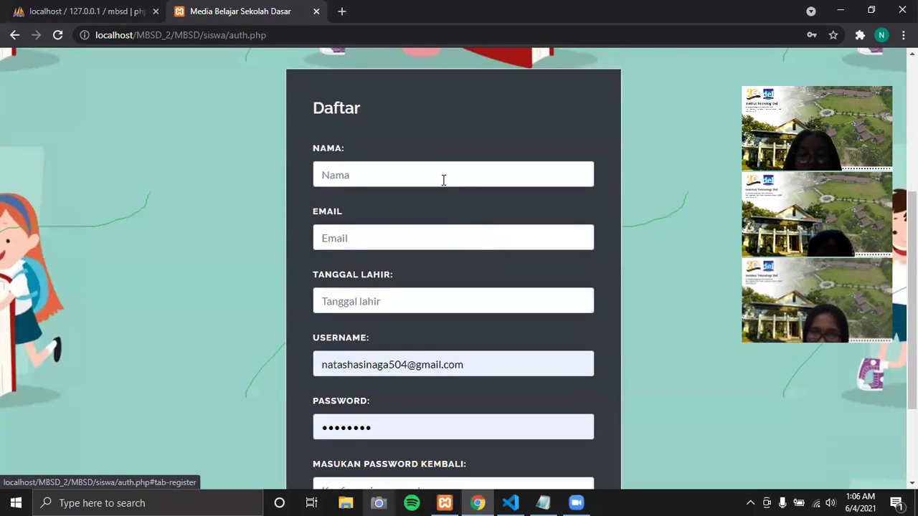
left_click(442, 179)
type("n")
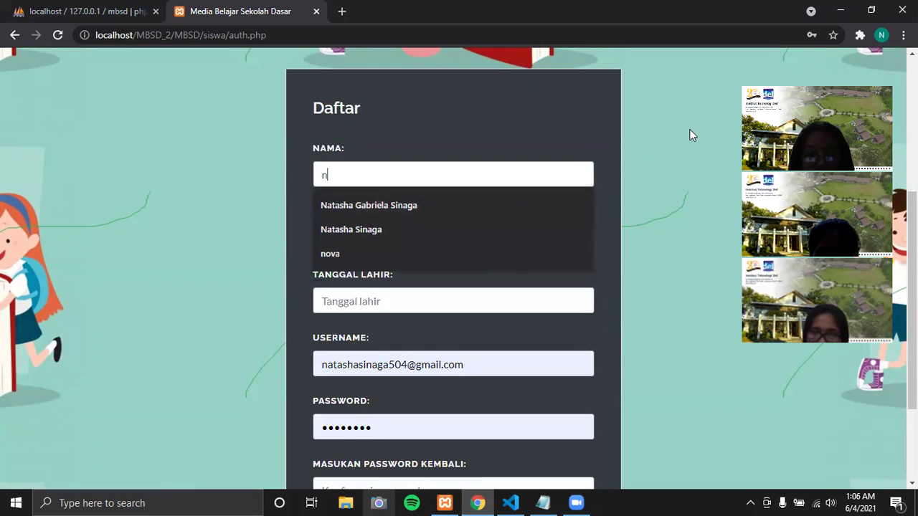
left_click(478, 255)
left_click(406, 241)
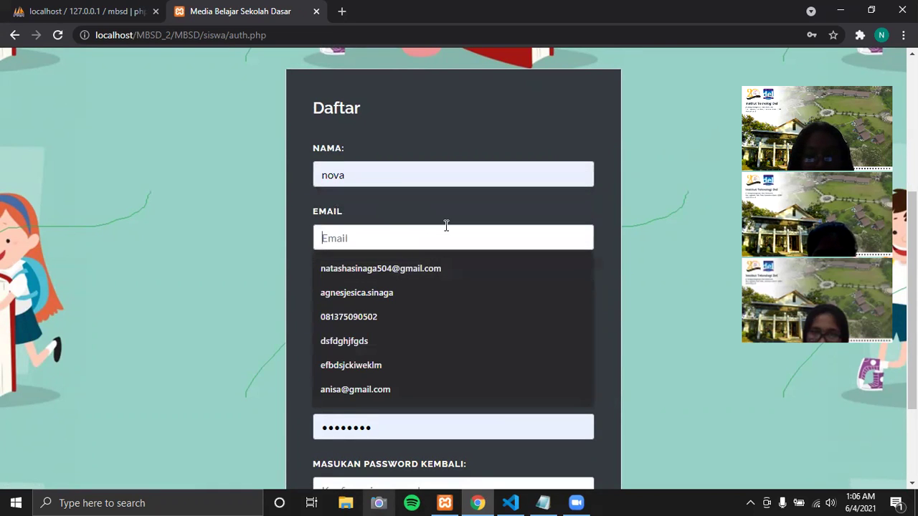
left_click(432, 271)
left_click(416, 299)
left_click(400, 331)
- Enter a new username and password, with a confirmation that doesn't match
scroll(403, 324, "down", 2)
left_click_drag(475, 227, 246, 230)
type("nova")
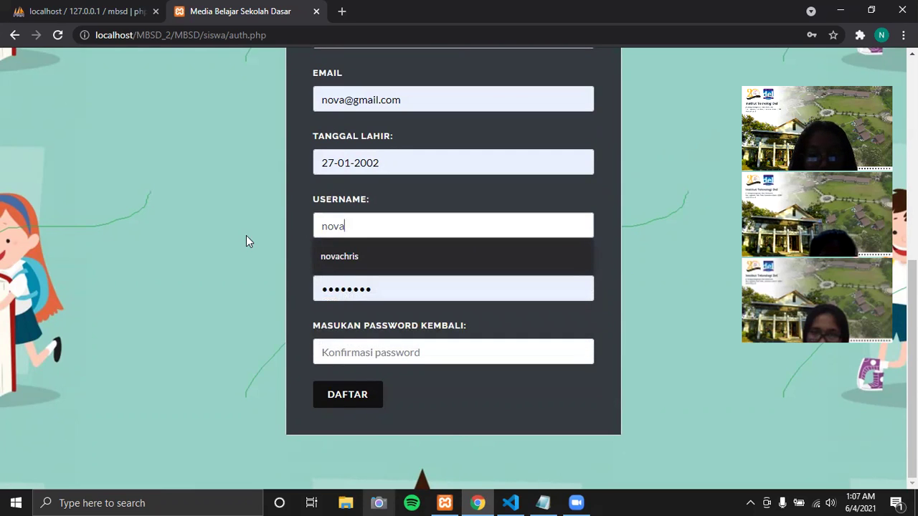
type("akuuu")
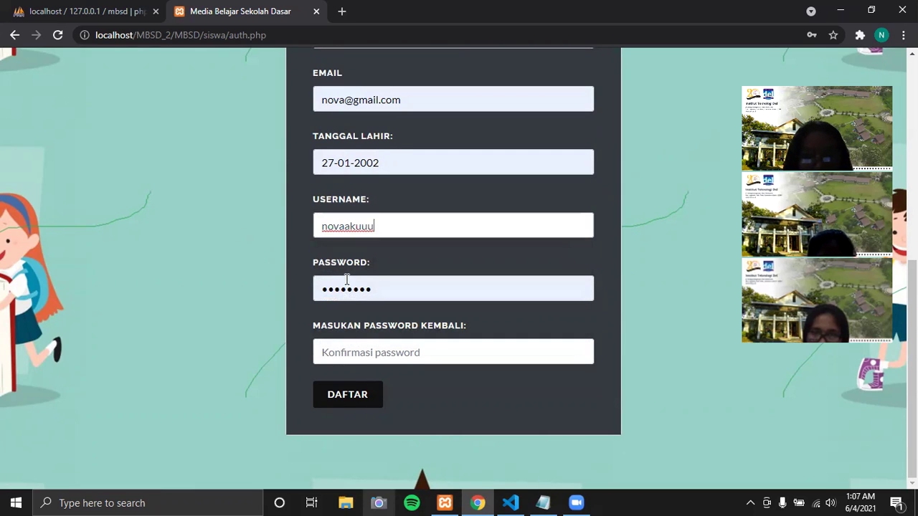
left_click_drag(385, 294, 313, 292)
type("nova")
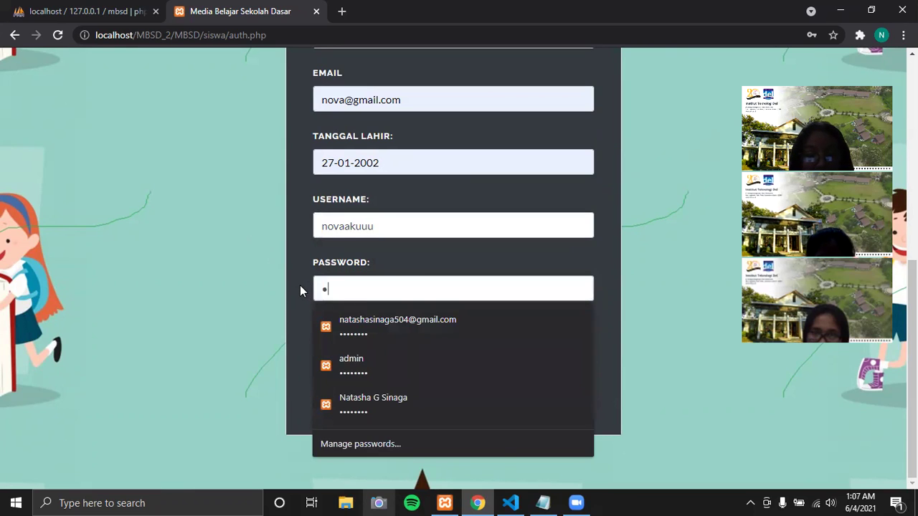
type("1234")
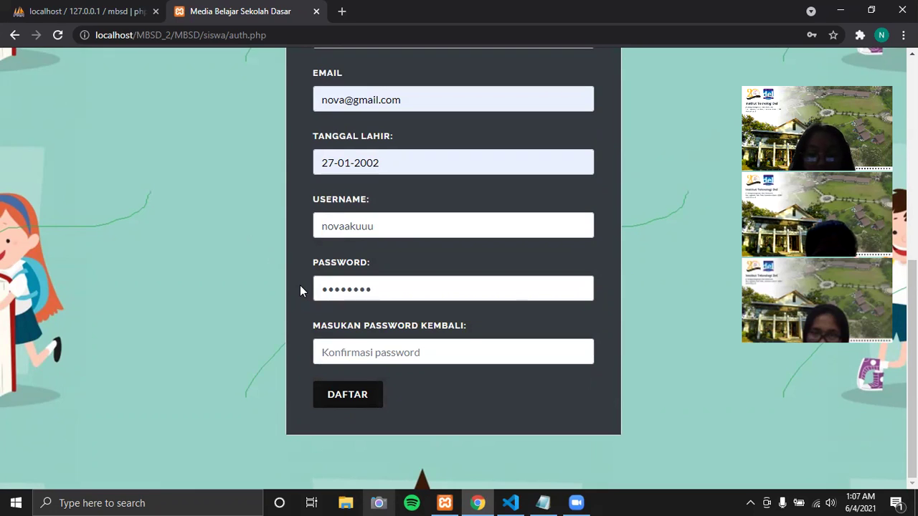
left_click(351, 346)
type("no")
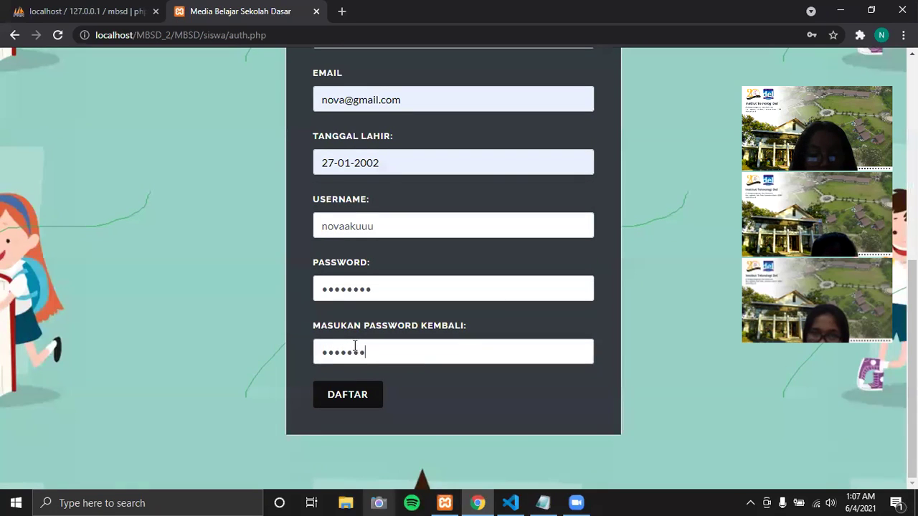
- Submit, dismiss the 'Password konfirmasi tidak sama' alert, and reopen the Register form
left_click(357, 394)
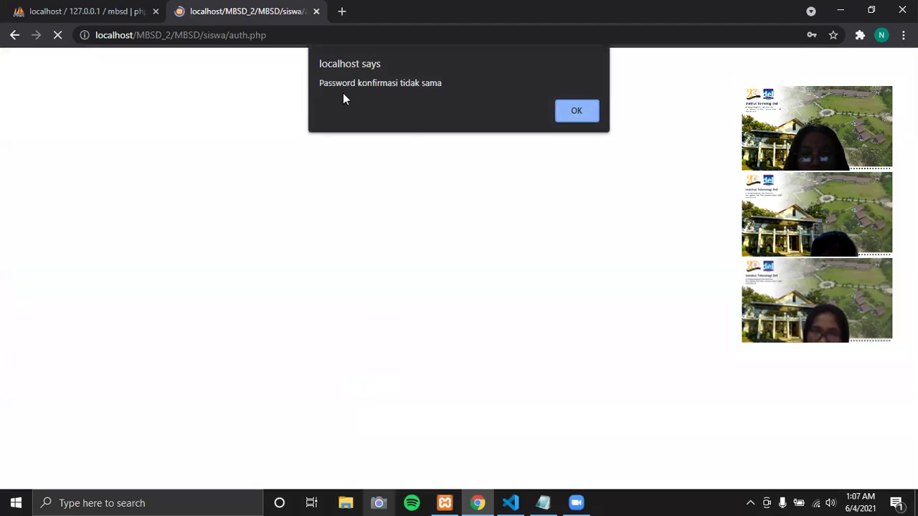
left_click_drag(324, 83, 444, 83)
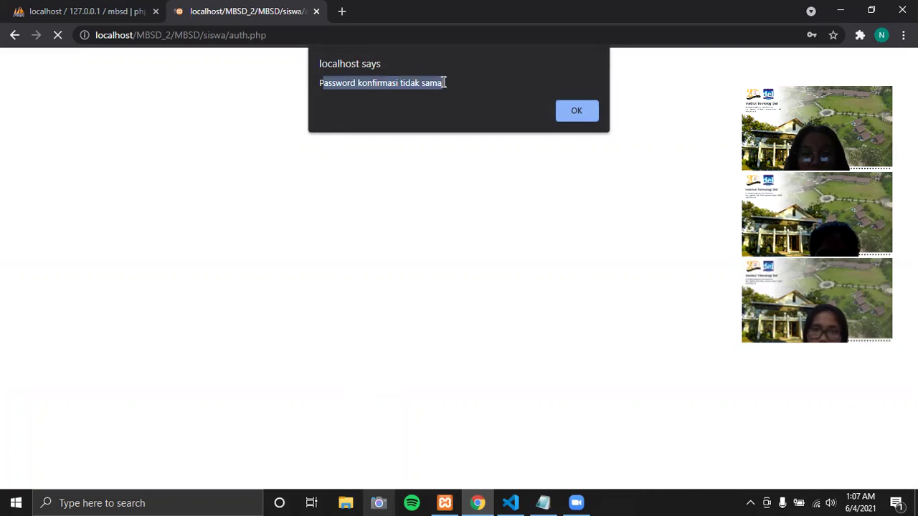
left_click(585, 111)
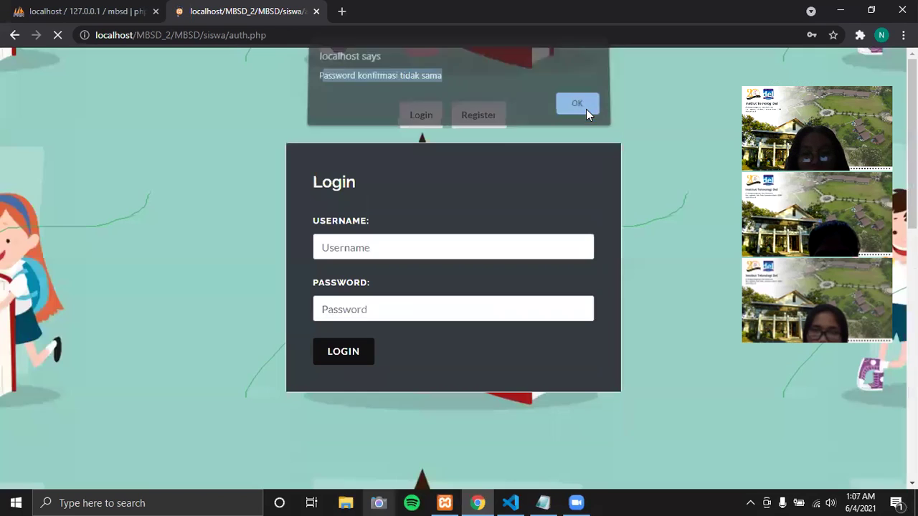
left_click(478, 115)
- Refill the name and email from suggestions and set birth date 27-01-2002
scroll(390, 222, "down", 3)
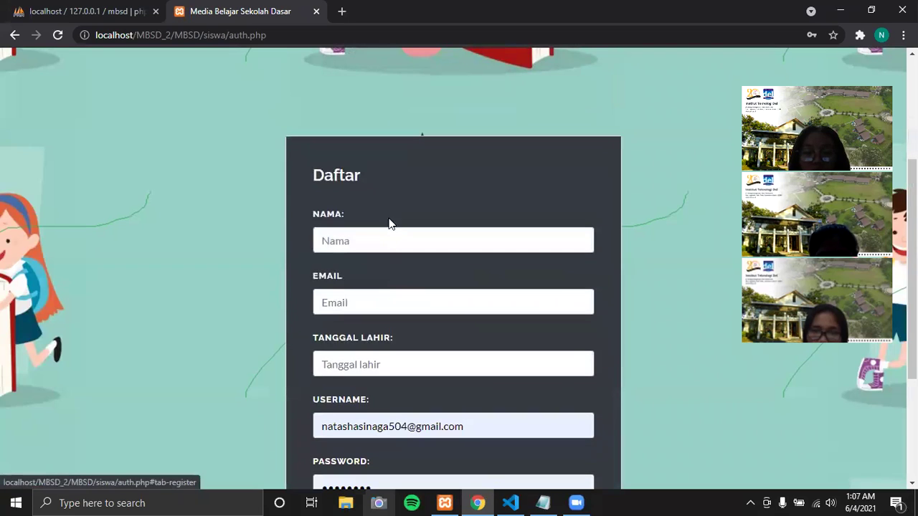
left_click(385, 240)
left_click(360, 366)
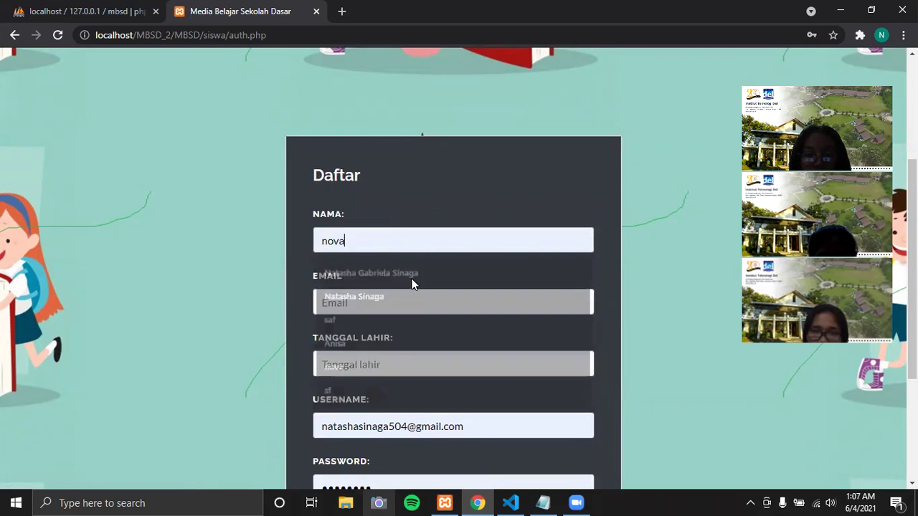
scroll(420, 225, "down", 1)
left_click(420, 228)
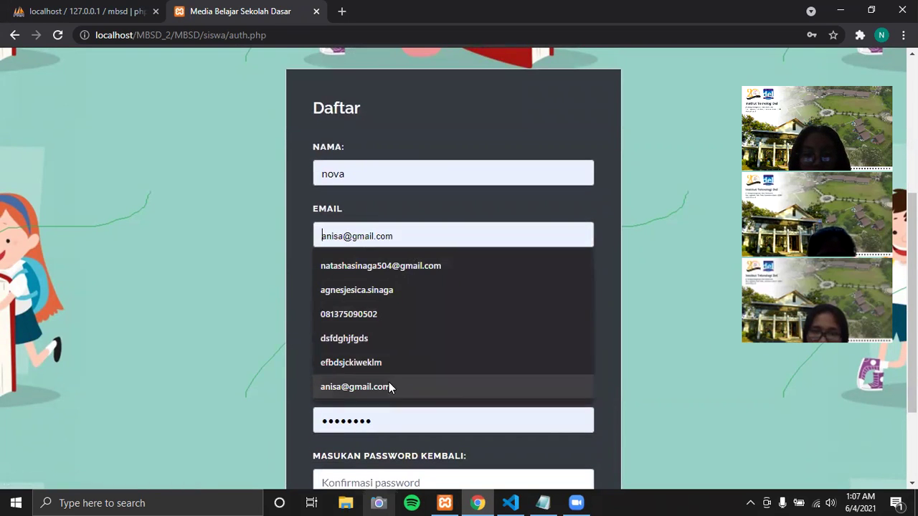
type("n")
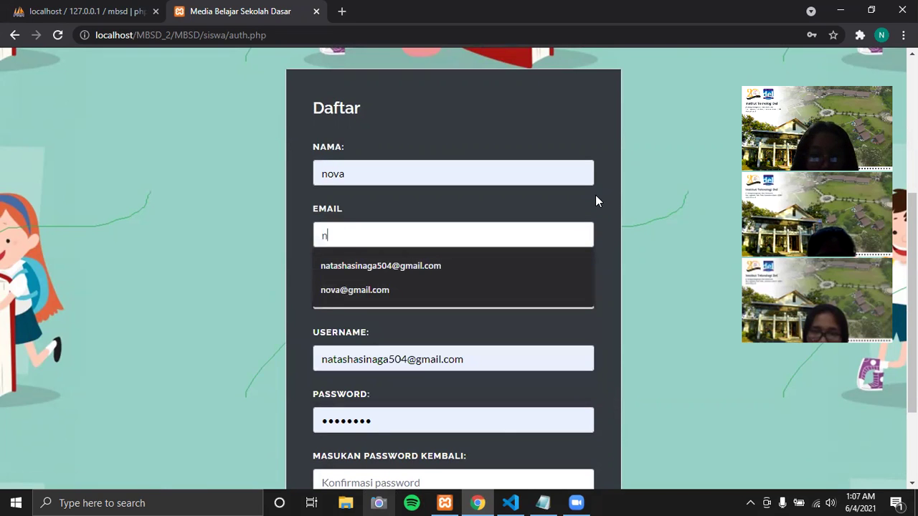
left_click(493, 294)
scroll(452, 252, "down", 2)
left_click(466, 158)
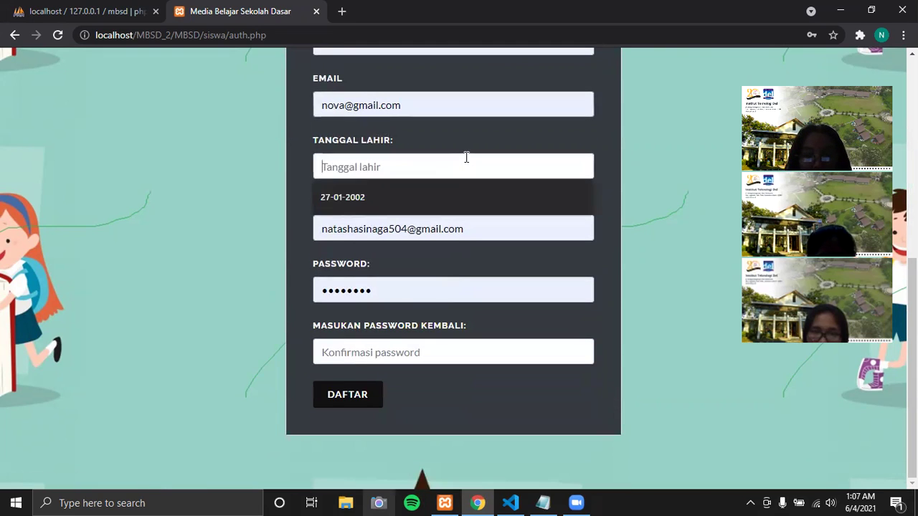
left_click(442, 185)
- Replace the username with a new one, enter matching password and confirmation, and submit
left_click(481, 227)
key("ctrl+a")
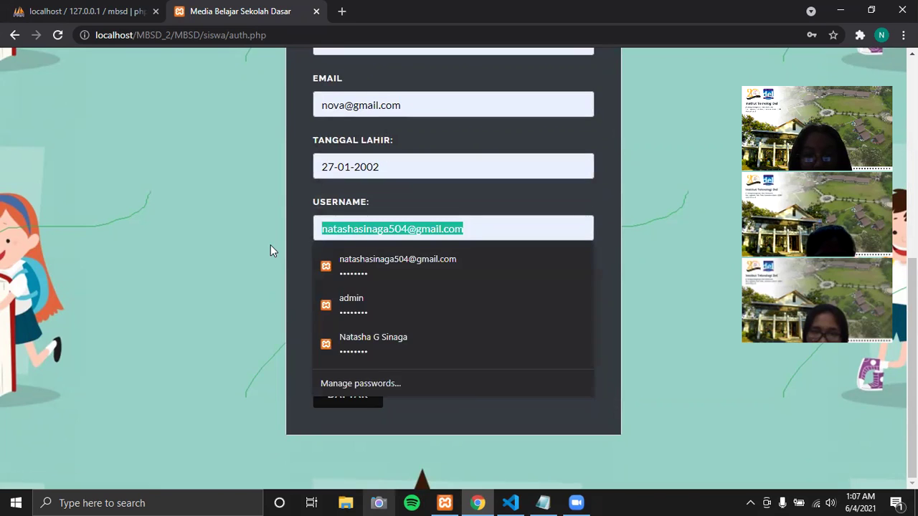
type("aku")
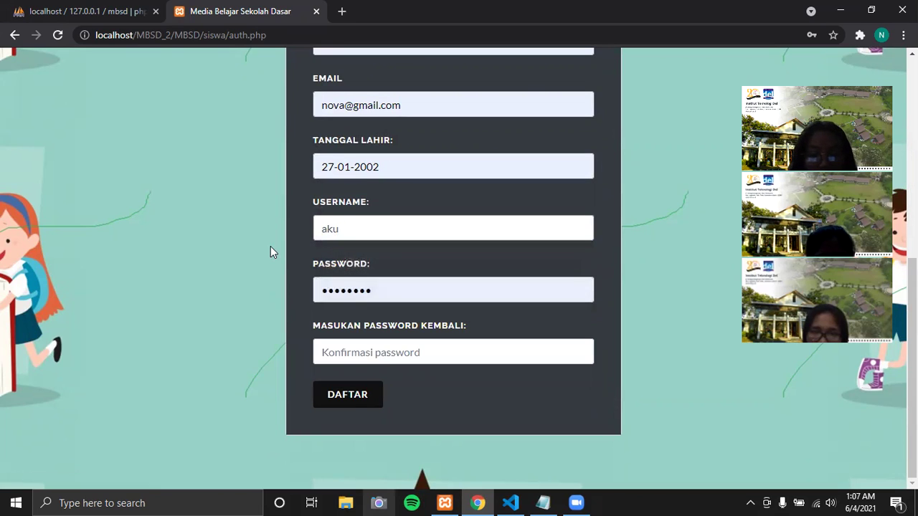
type("novaaa")
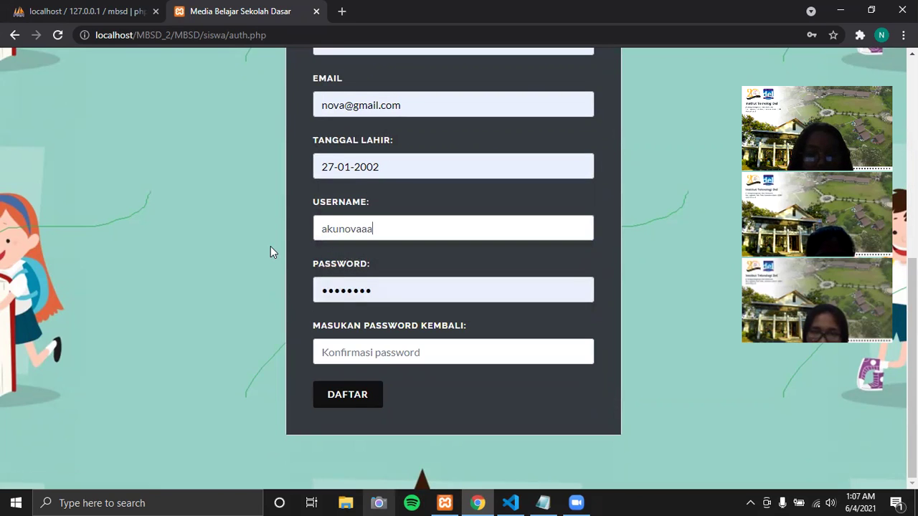
left_click(379, 296)
key("ctrl+a")
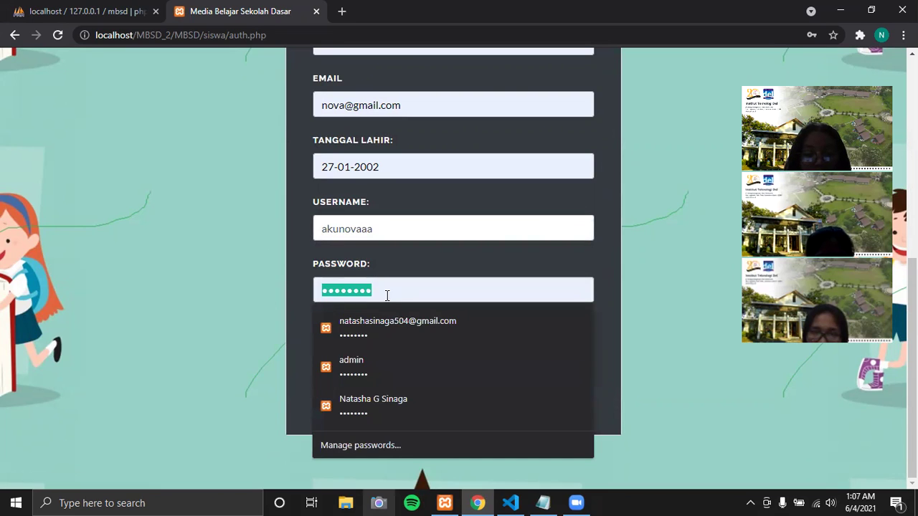
type("123456789")
left_click(381, 347)
type("12")
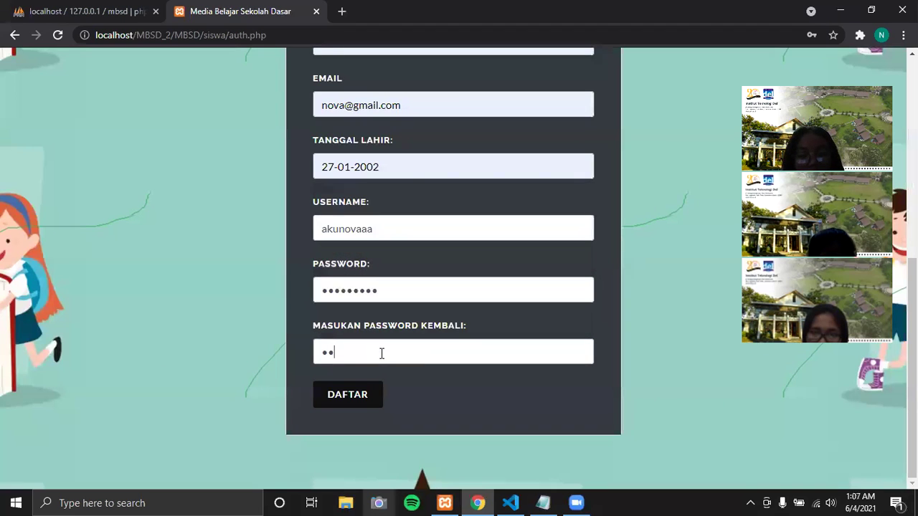
type("3456789")
left_click(361, 394)
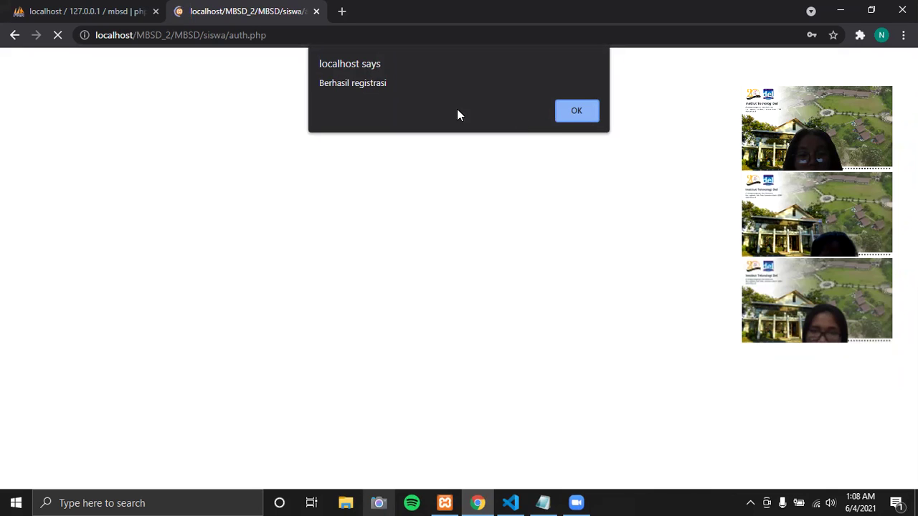
left_click(578, 113)
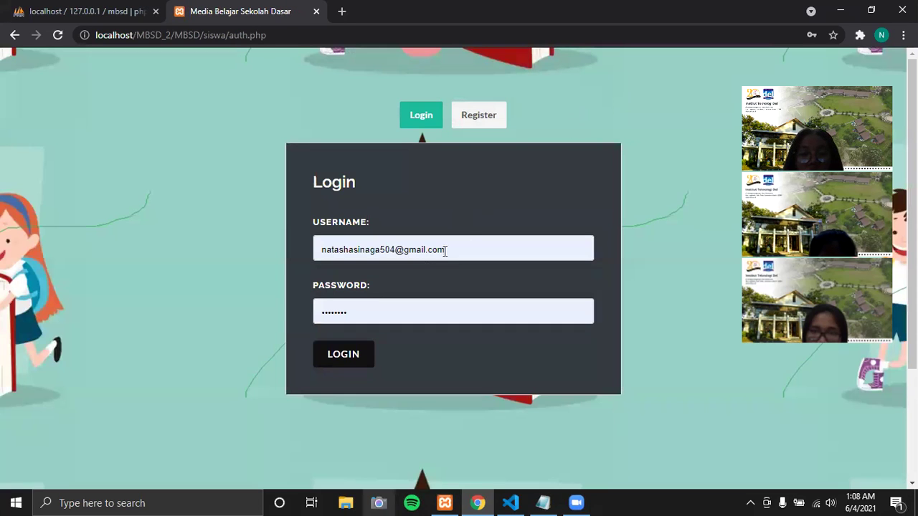
- Try logging in with the newly registered username and its password
left_click(445, 251)
left_click_drag(468, 248, 317, 249)
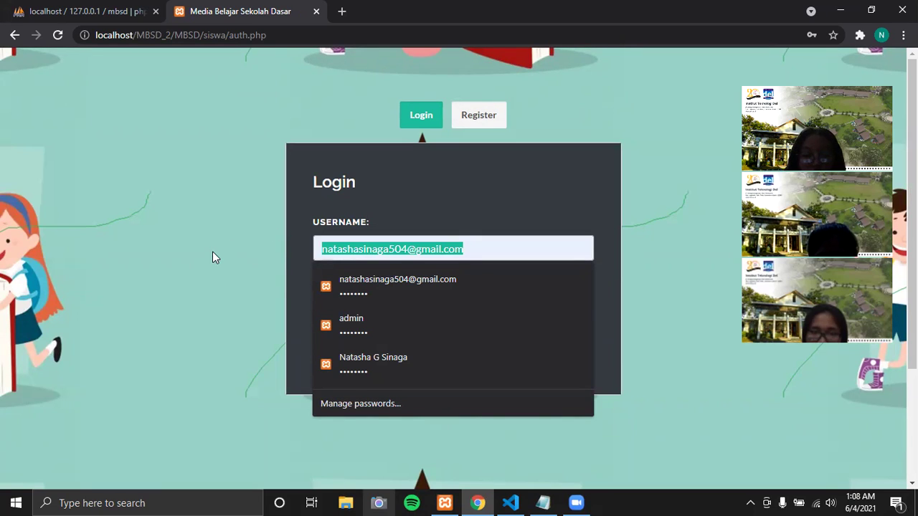
type("a")
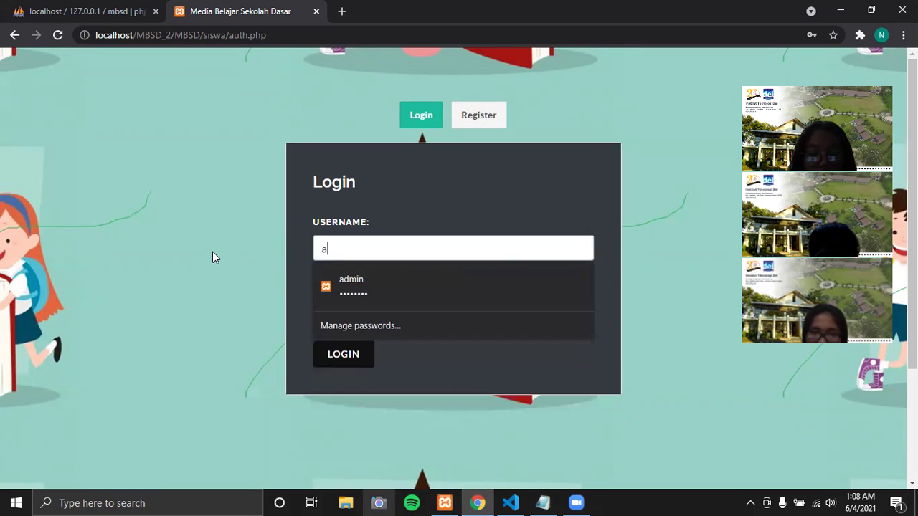
type("kuno")
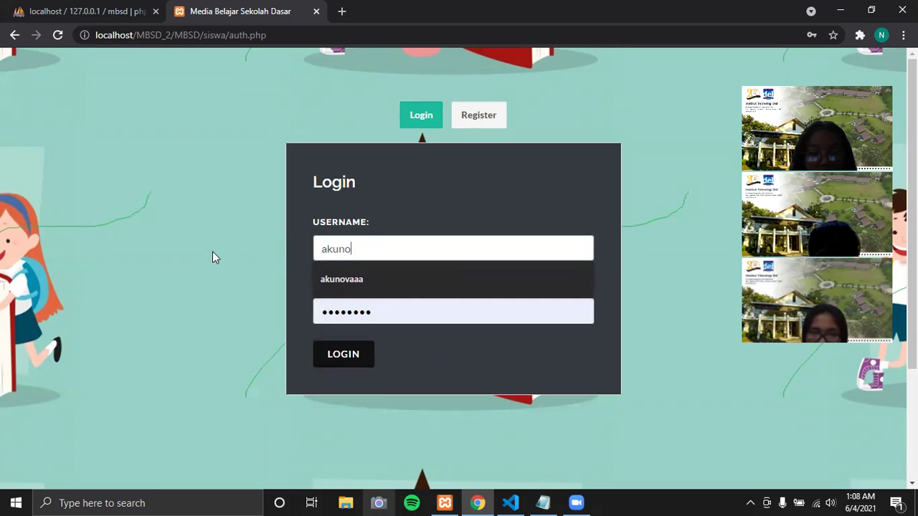
type("b")
key("BackSpace")
type("v")
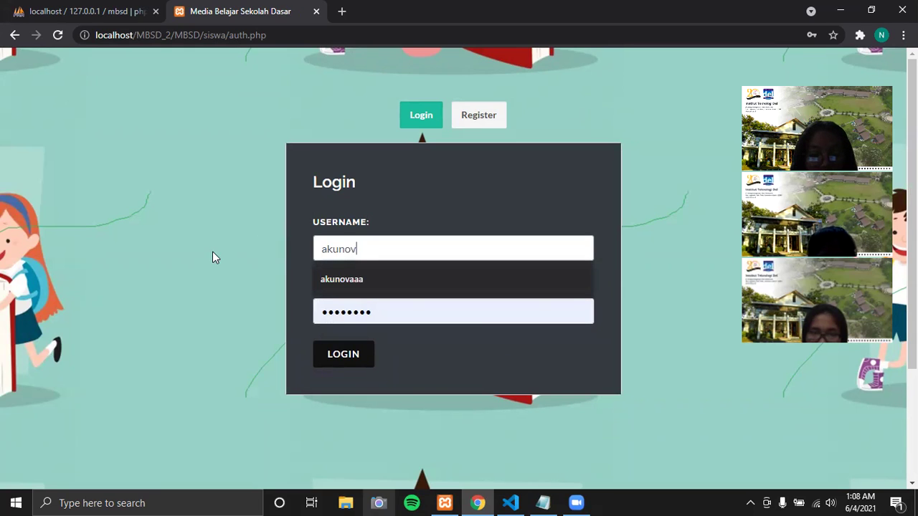
type("aaa")
left_click_drag(365, 303, 249, 309)
type("•••••••")
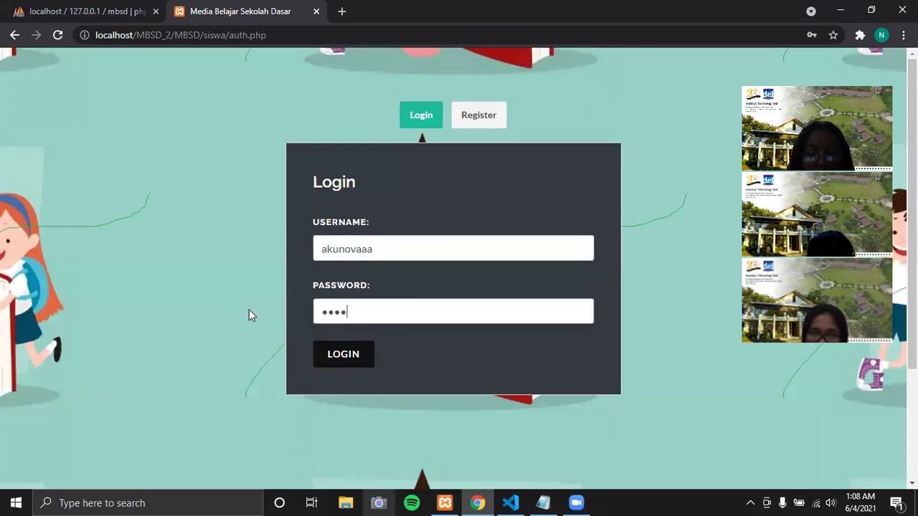
type("•")
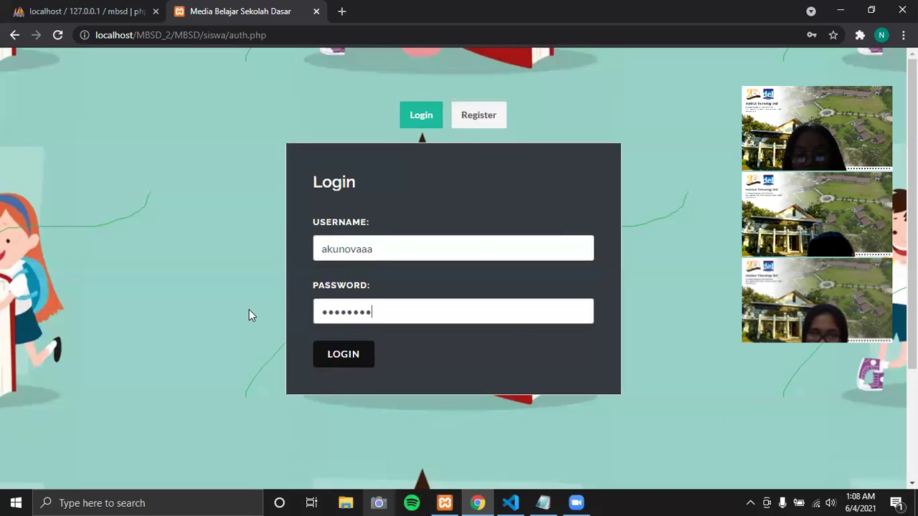
left_click(328, 359)
- After the 'Username atau password salah' error, pick the new account from autofill, retype password, resubmit
left_click_drag(317, 178, 453, 184)
left_click(472, 186)
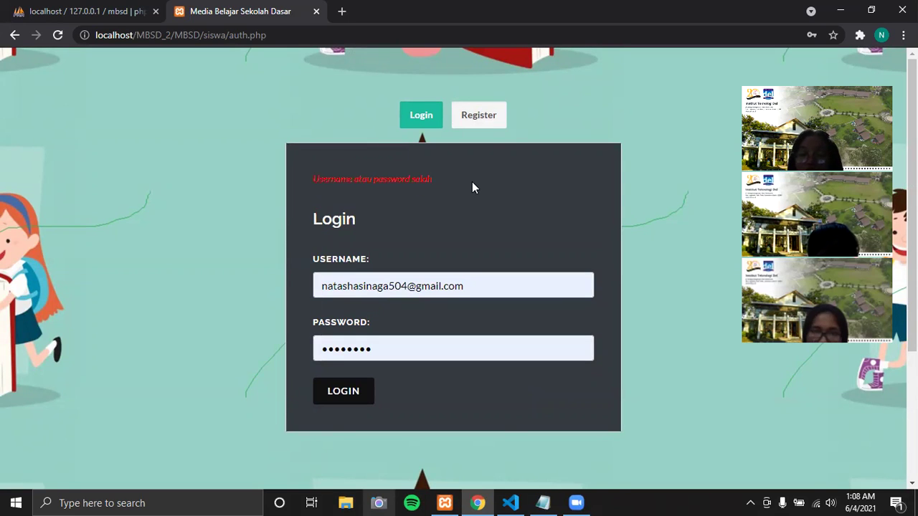
left_click(496, 285)
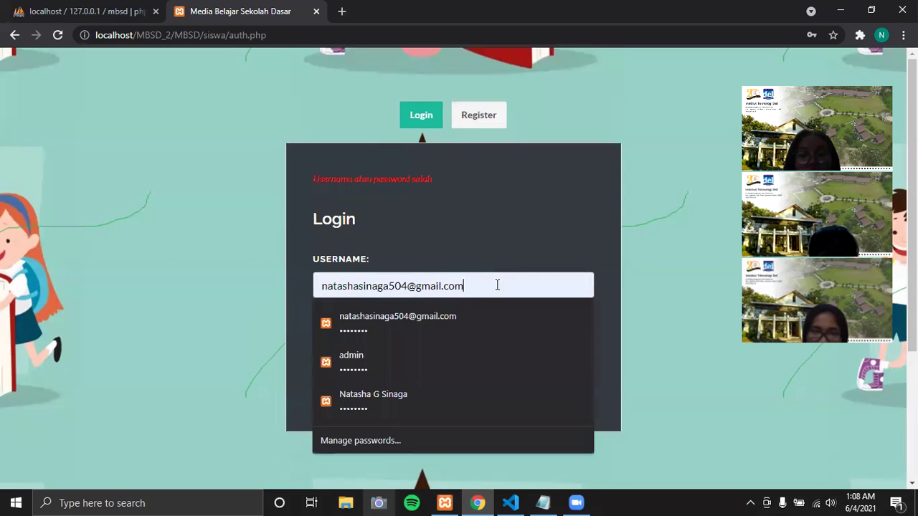
left_click_drag(497, 285, 266, 288)
type("na")
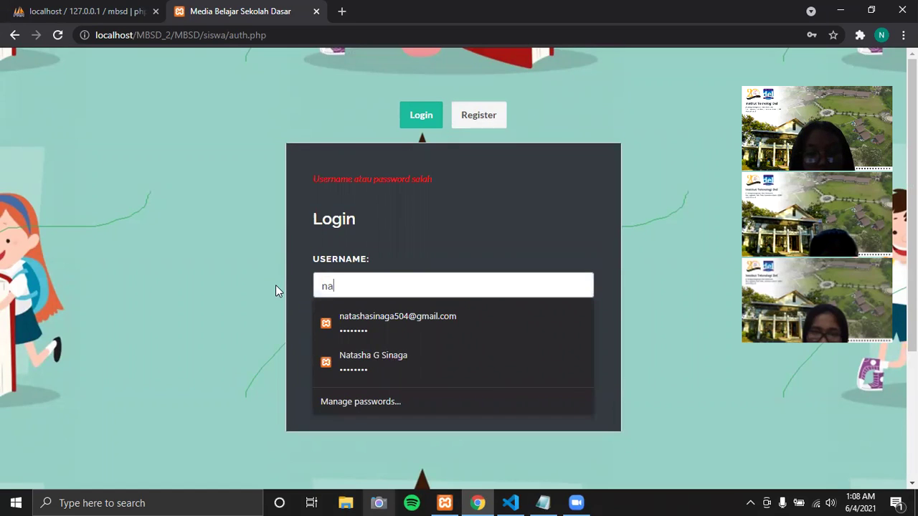
key("BackSpace")
key("BackSpace")
type("aku")
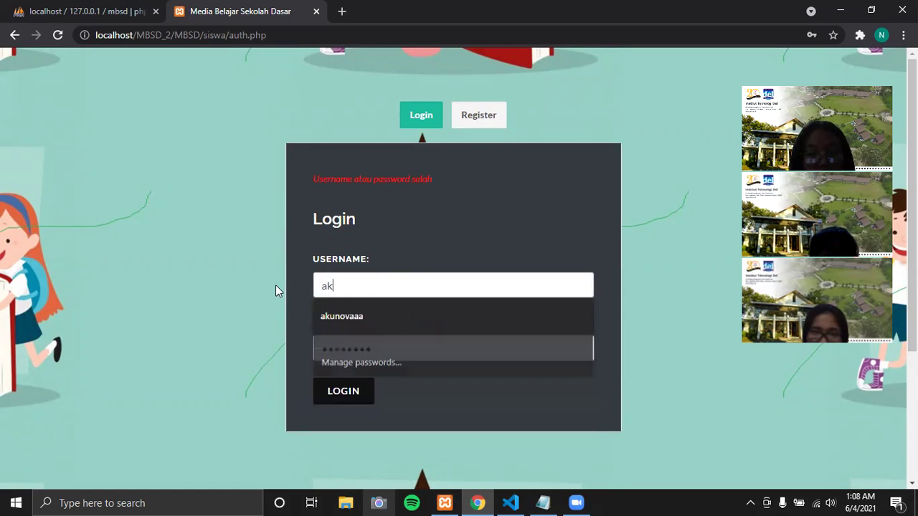
key("Down")
key("Return")
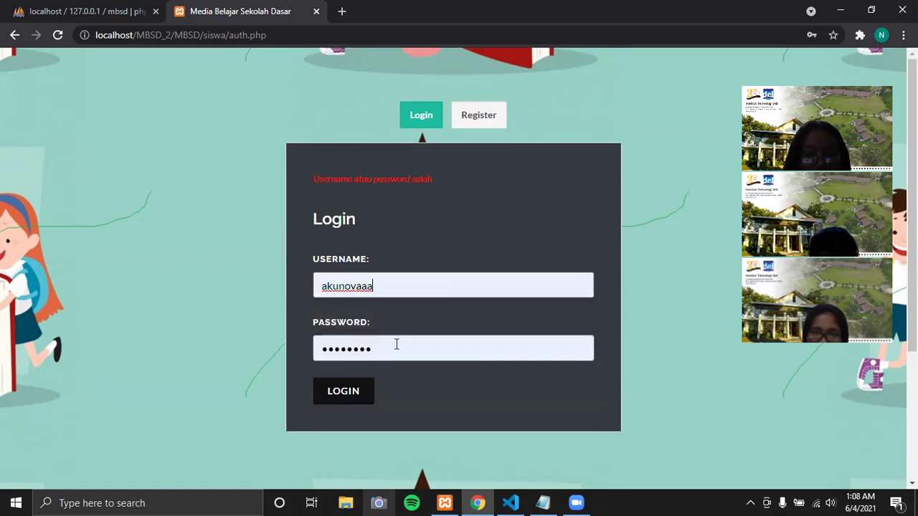
key("Tab")
type("•••••••")
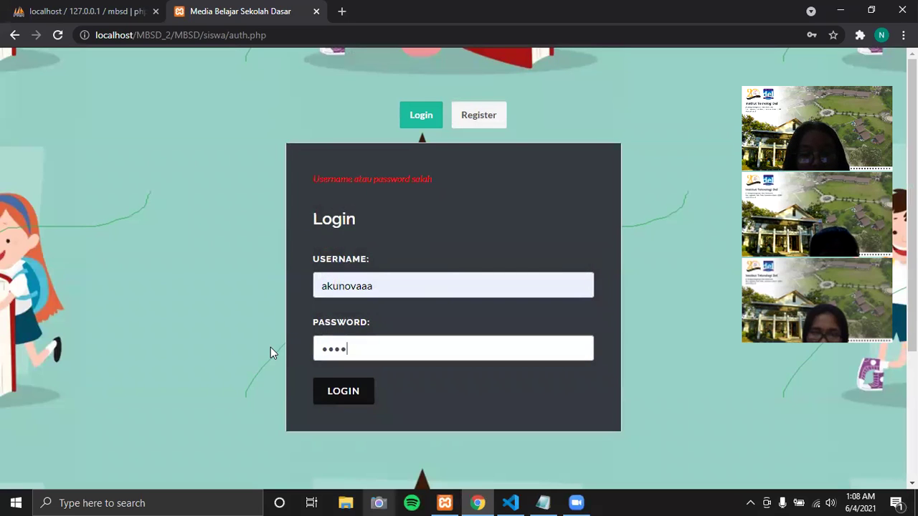
type("••")
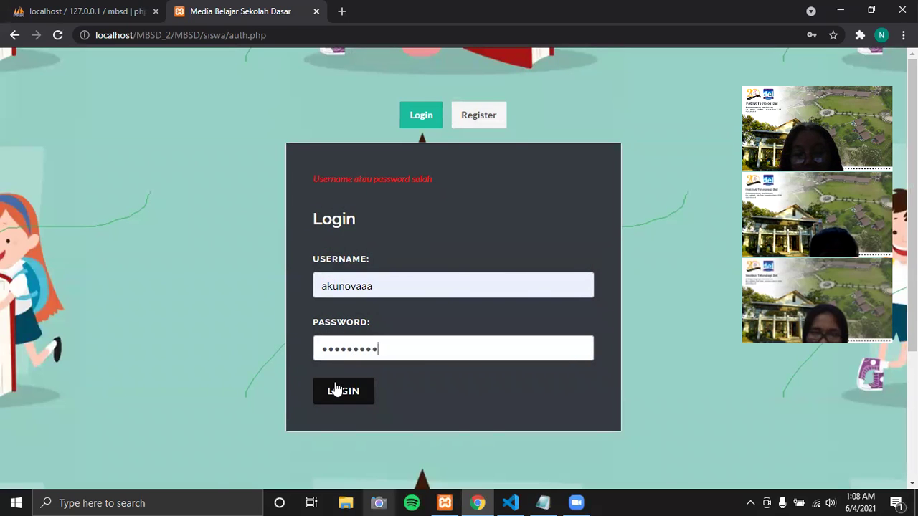
left_click(334, 389)
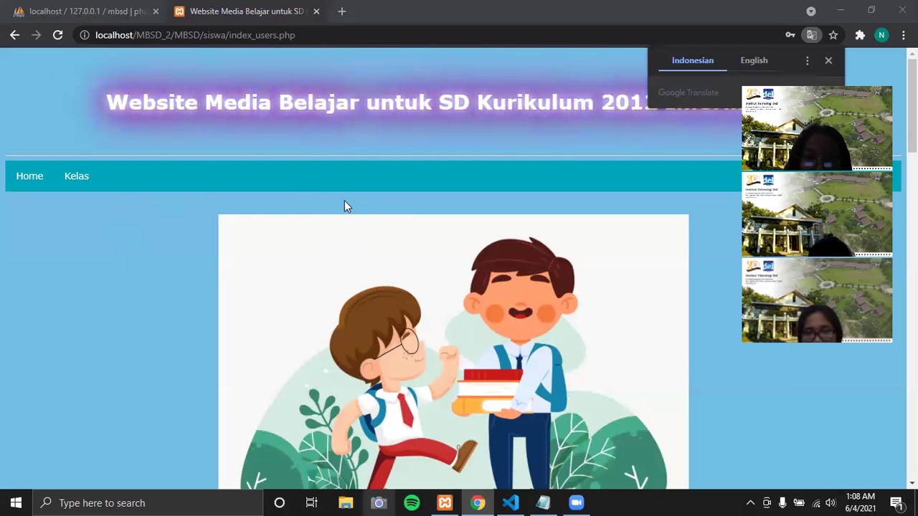
- Browse the student home page and bring up the Kelas menu with Empat, Lima and Enam
scroll(380, 283, "down", 1)
scroll(380, 284, "down", 2)
scroll(377, 201, "up", 3)
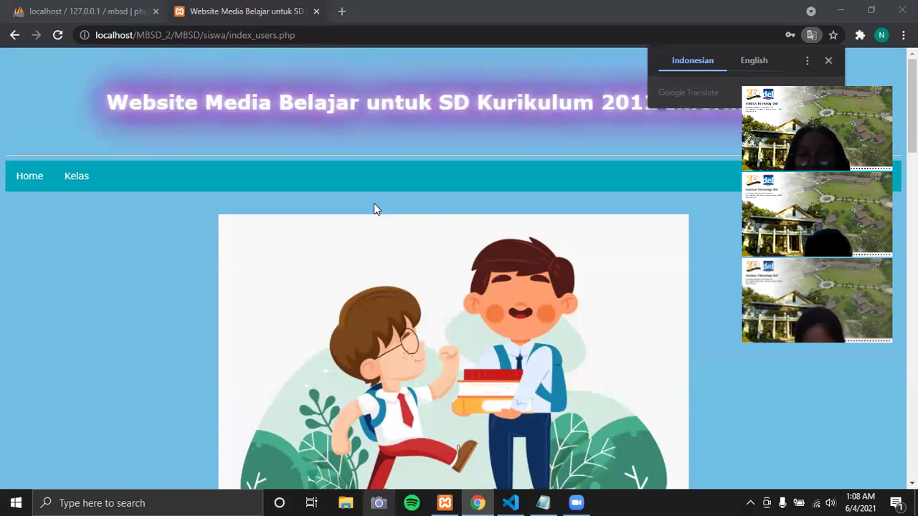
scroll(391, 299, "down", 1)
scroll(394, 320, "down", 2)
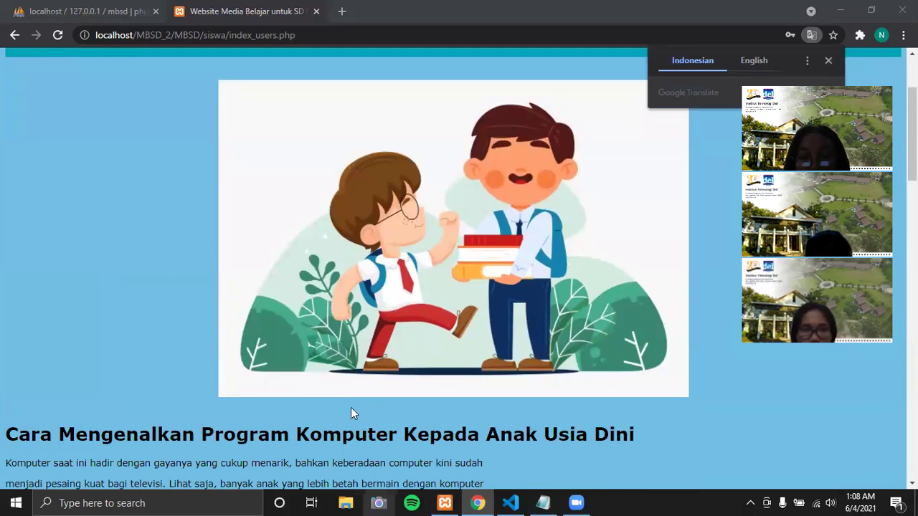
scroll(311, 384, "up", 2)
scroll(289, 365, "up", 1)
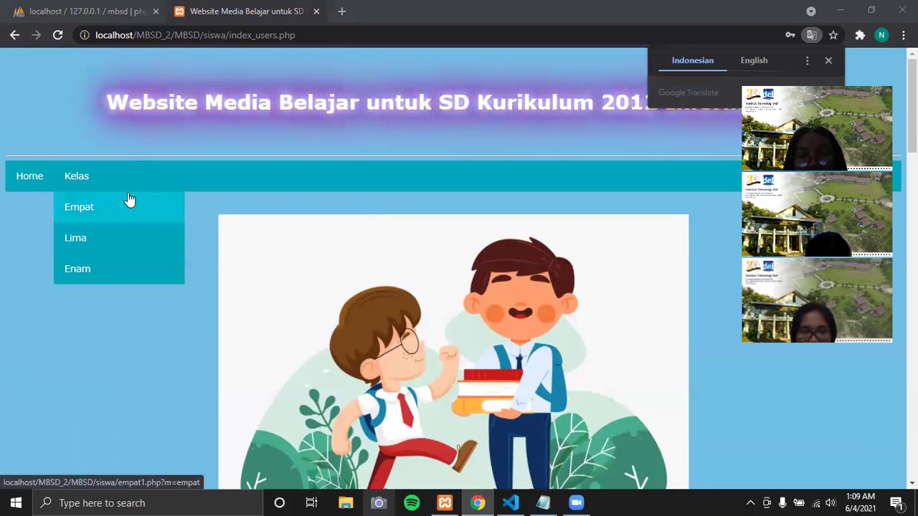
mouse_move(91, 179)
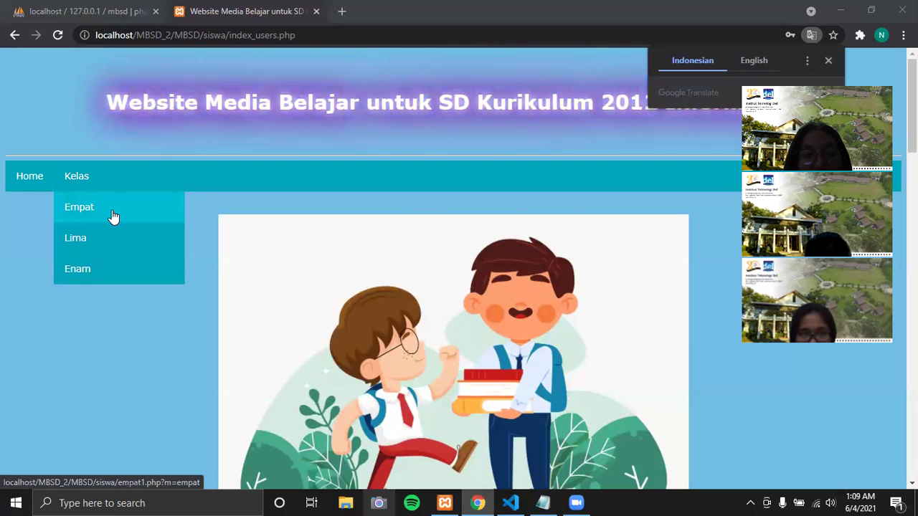
- Open the Kelas 4 'Pengertian Internet' page, read through it, and expand the Kelas list
left_click(113, 216)
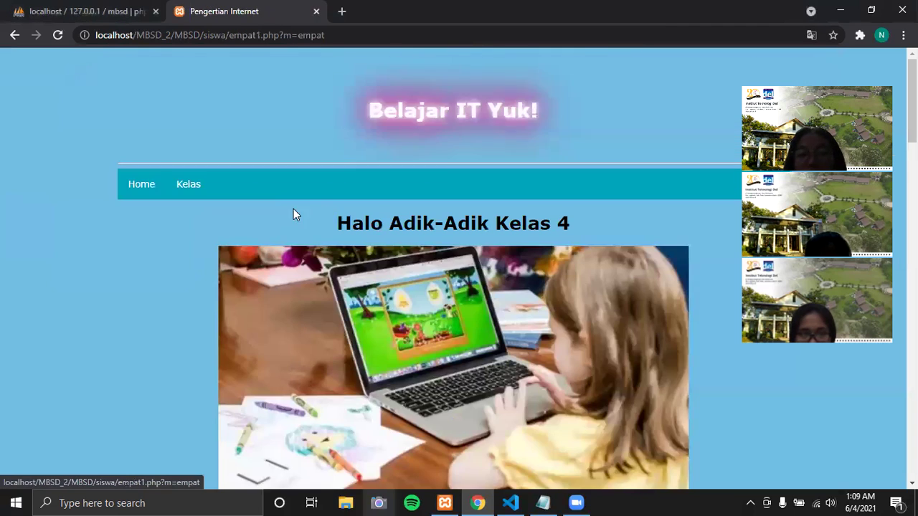
scroll(328, 208, "down", 3)
scroll(328, 208, "up", 1)
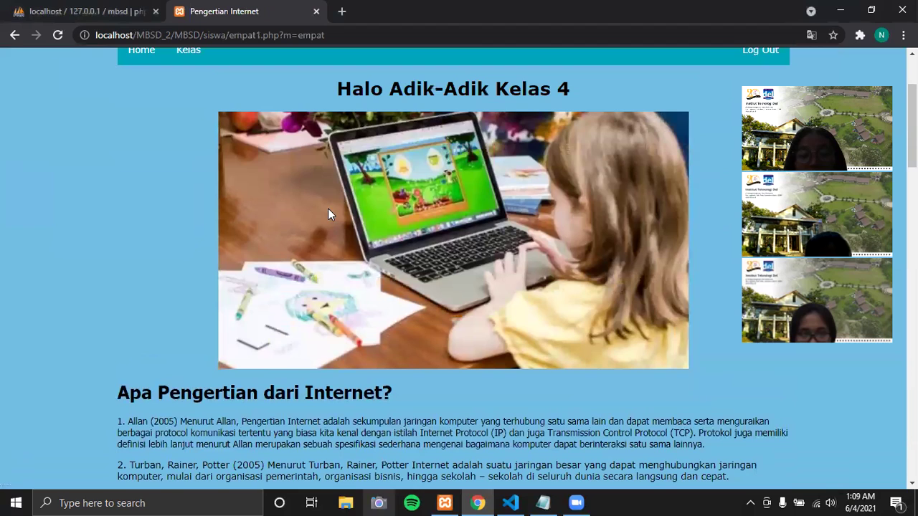
scroll(336, 214, "down", 2)
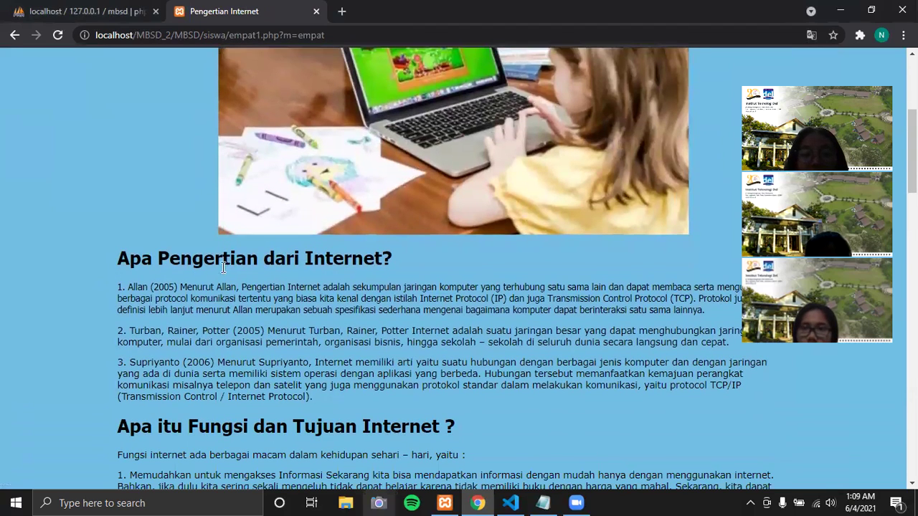
scroll(248, 271, "up", 4)
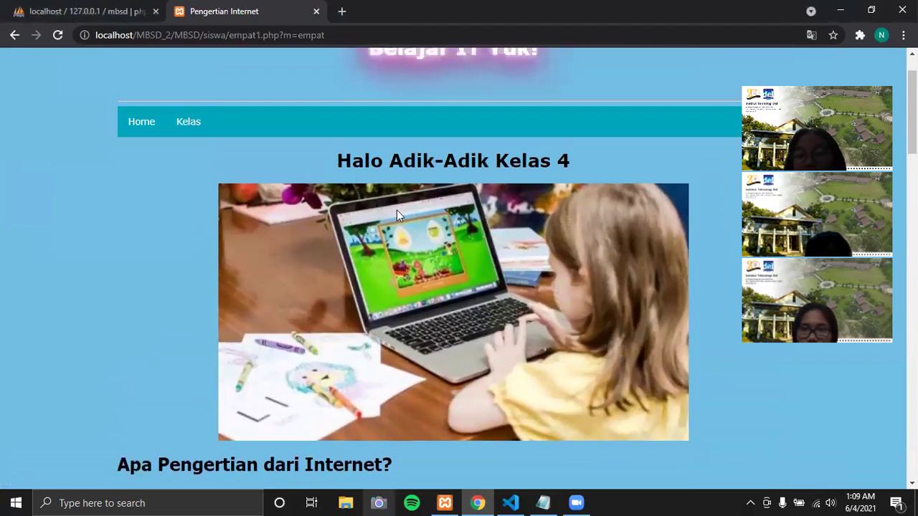
scroll(510, 263, "down", 4)
scroll(440, 273, "down", 3)
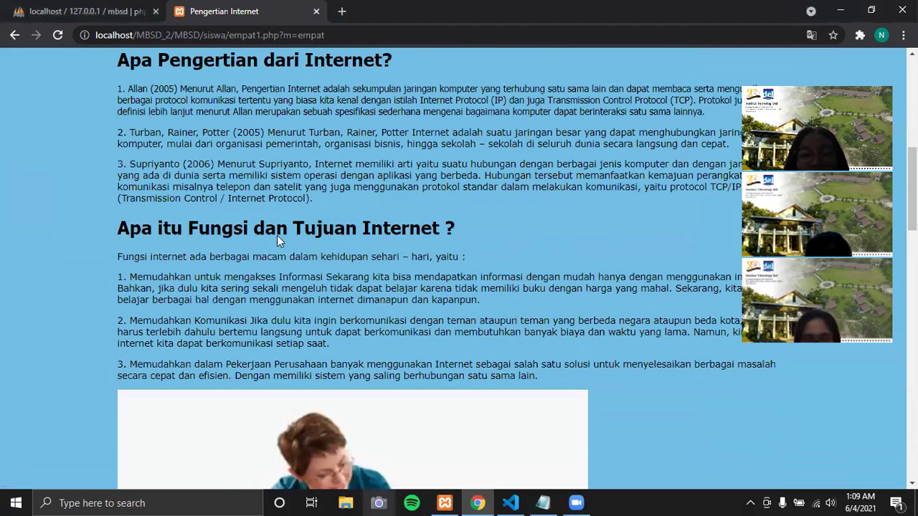
scroll(396, 247, "down", 5)
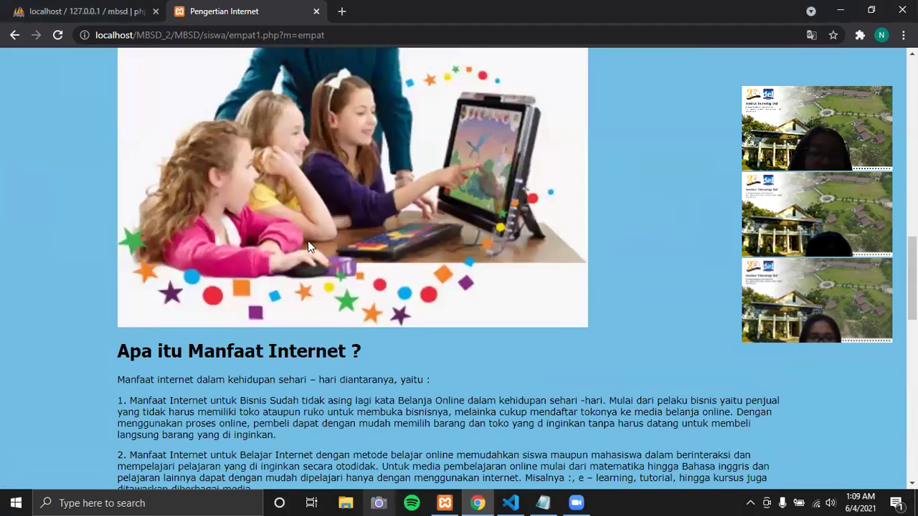
scroll(307, 239, "down", 5)
scroll(294, 246, "down", 2)
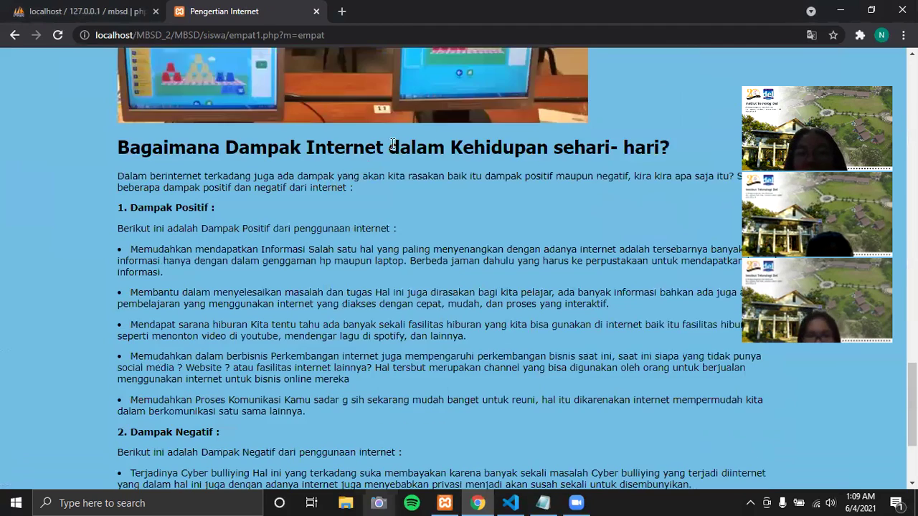
scroll(434, 202, "down", 2)
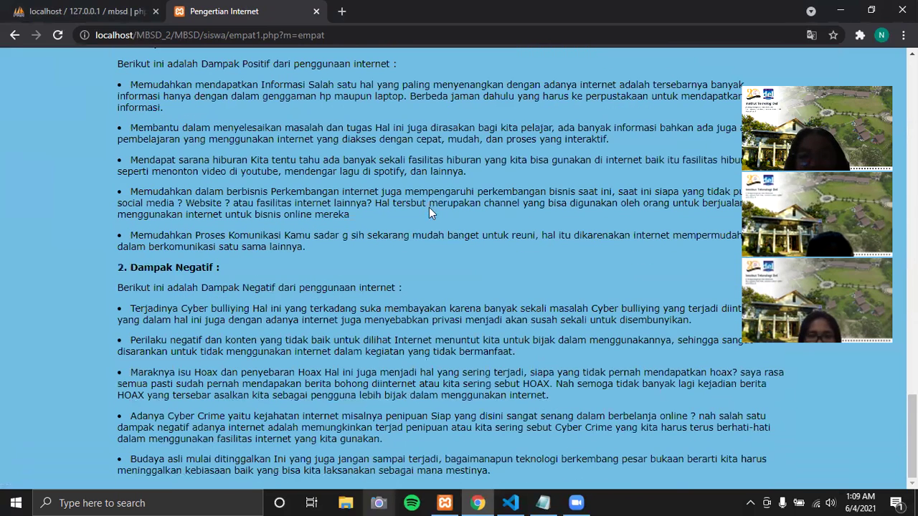
scroll(427, 208, "up", 15)
left_click(186, 190)
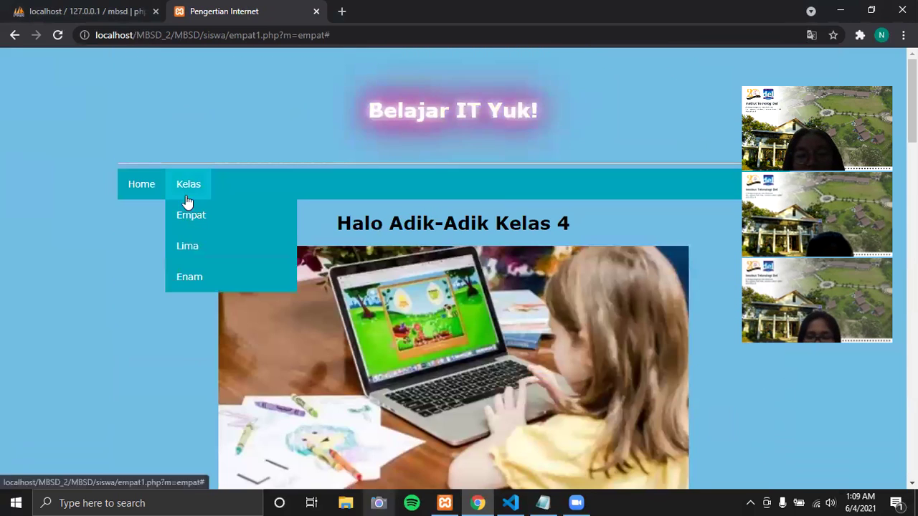
- Open the Kelas 5 page (lima1.php) and scroll through the PENGERTIAN KOMPUTER article
left_click(192, 246)
scroll(428, 234, "down", 5)
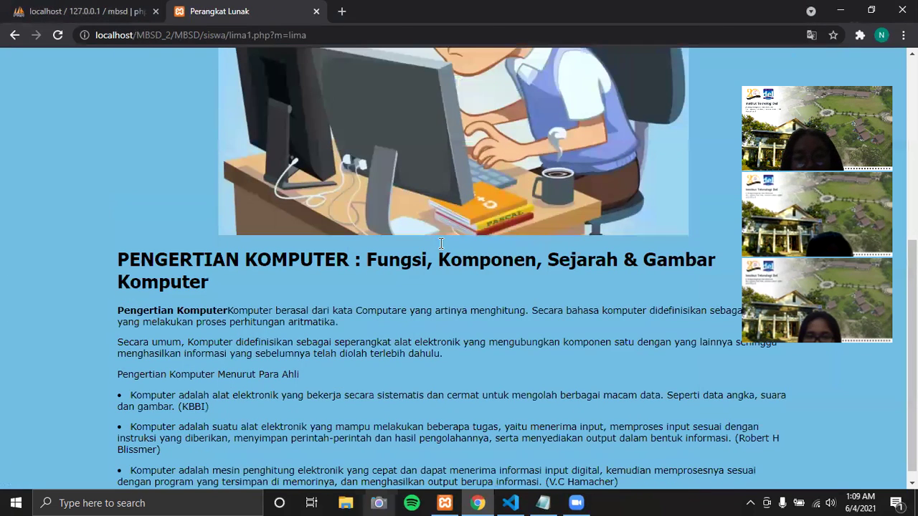
scroll(202, 264, "down", 1)
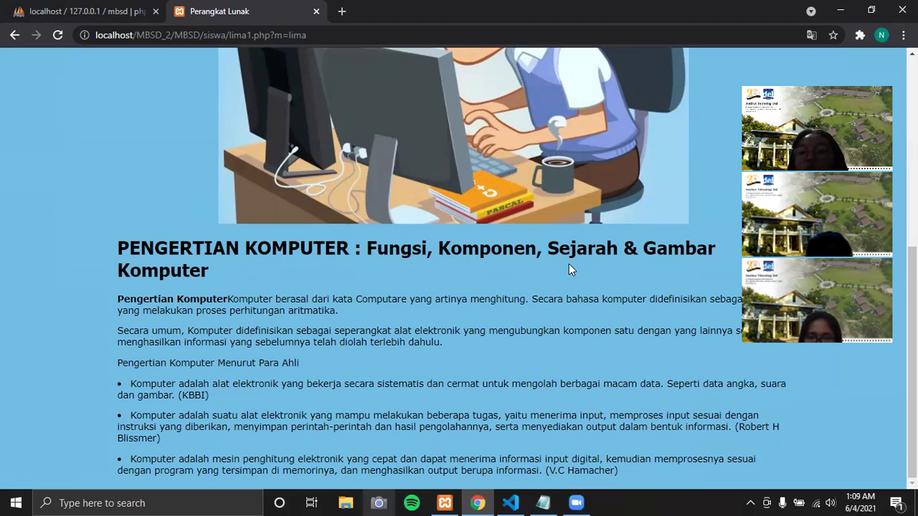
scroll(287, 215, "up", 4)
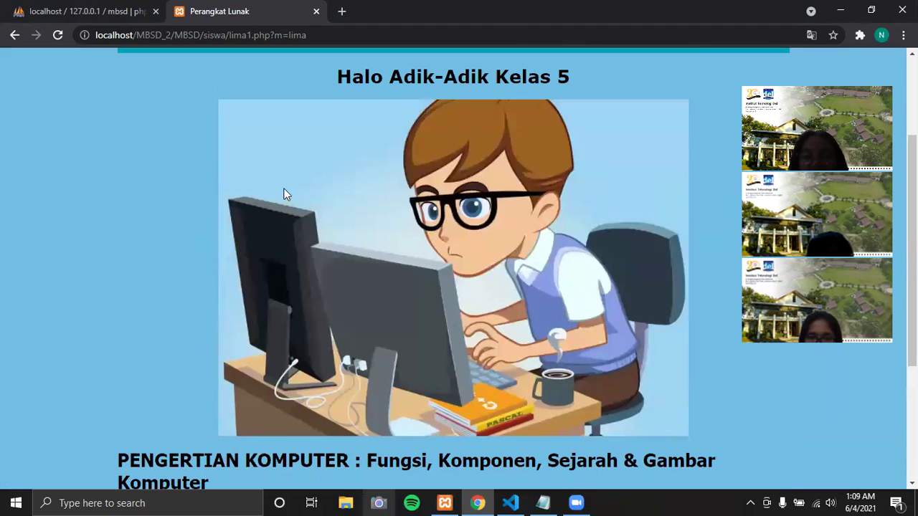
- Open the Kelas 6 page (enam1.php) and read through the Perangkat Lunak article
mouse_move(185, 98)
left_click(188, 187)
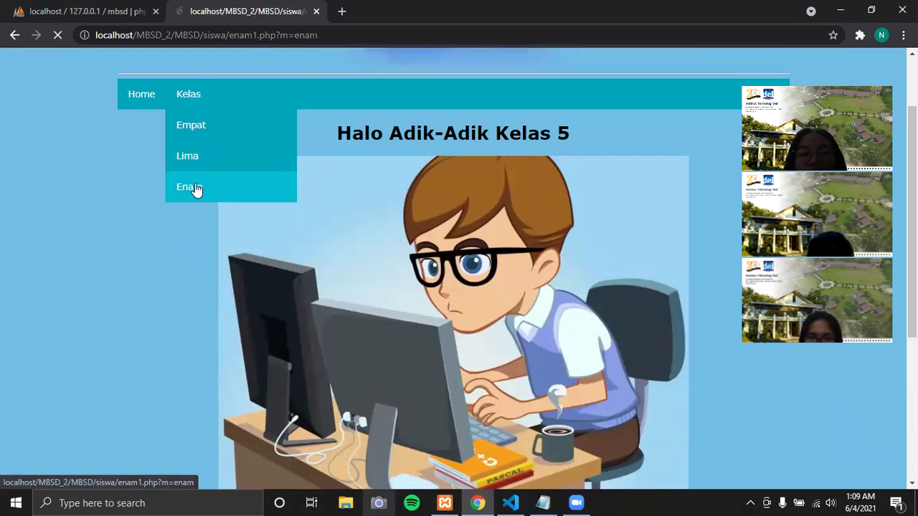
scroll(414, 254, "down", 3)
scroll(413, 255, "down", 3)
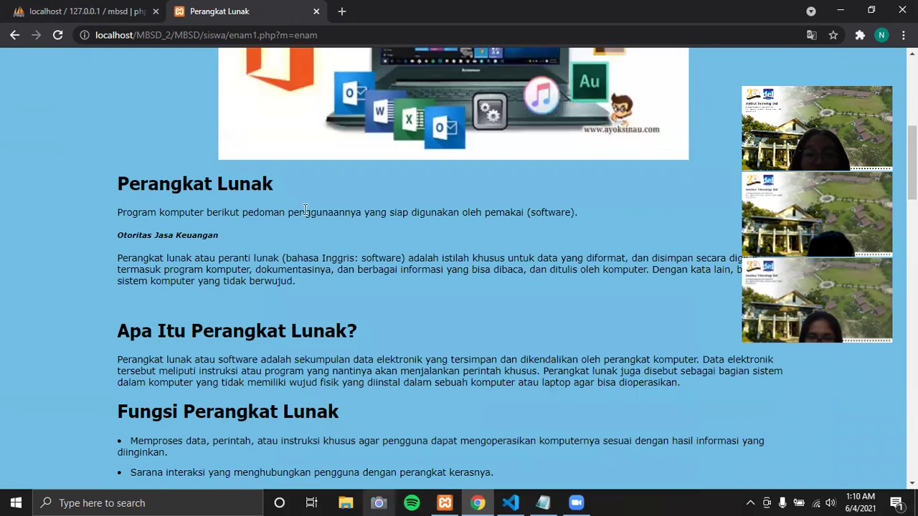
scroll(183, 322, "down", 3)
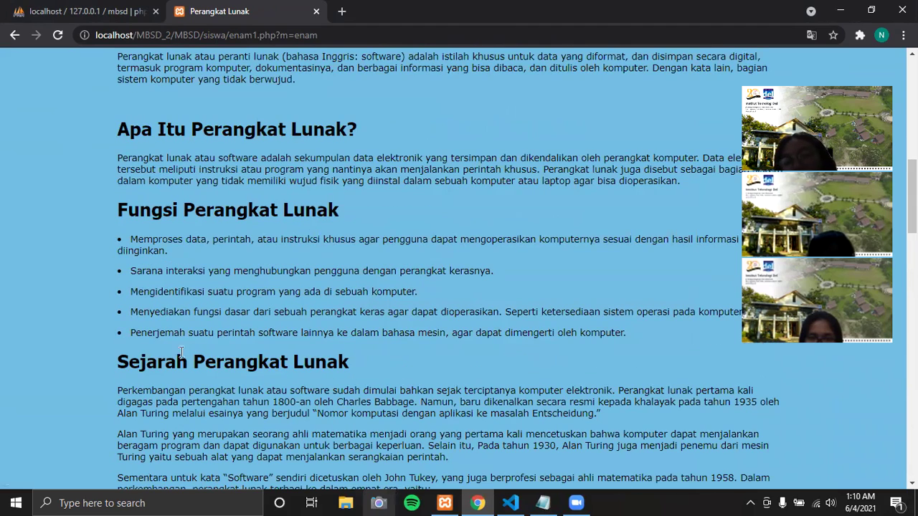
scroll(185, 346, "down", 3)
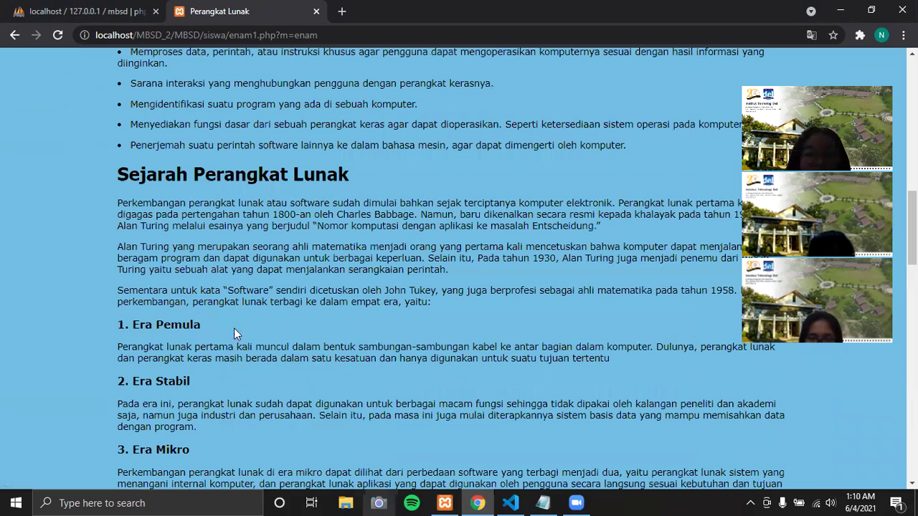
scroll(220, 330, "down", 3)
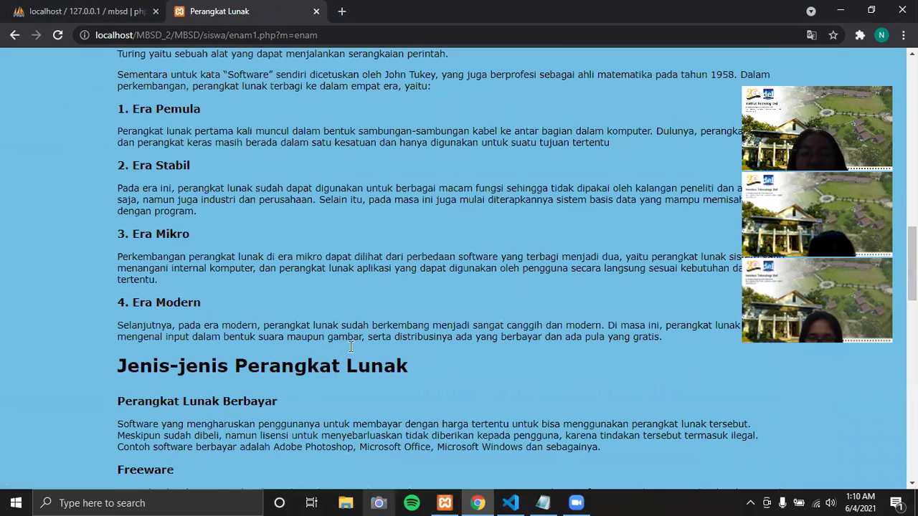
scroll(373, 349, "down", 7)
scroll(371, 332, "up", 15)
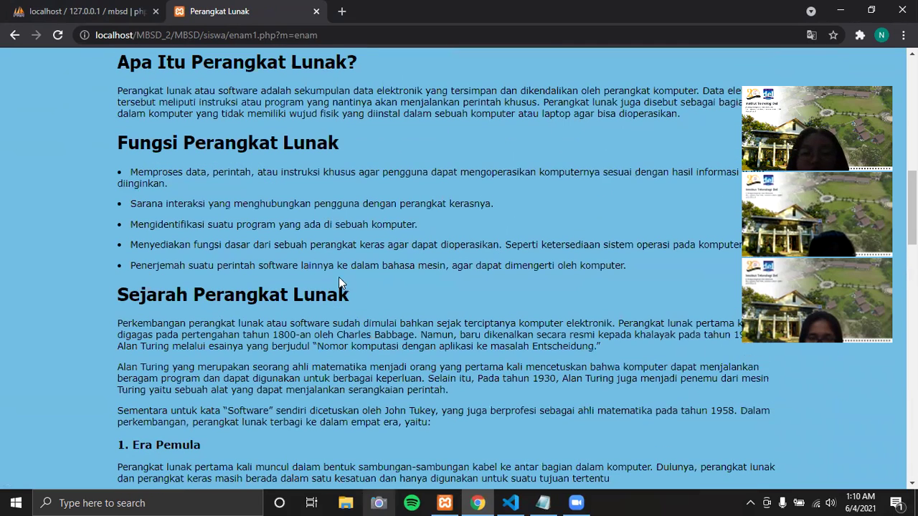
scroll(147, 183, "up", 5)
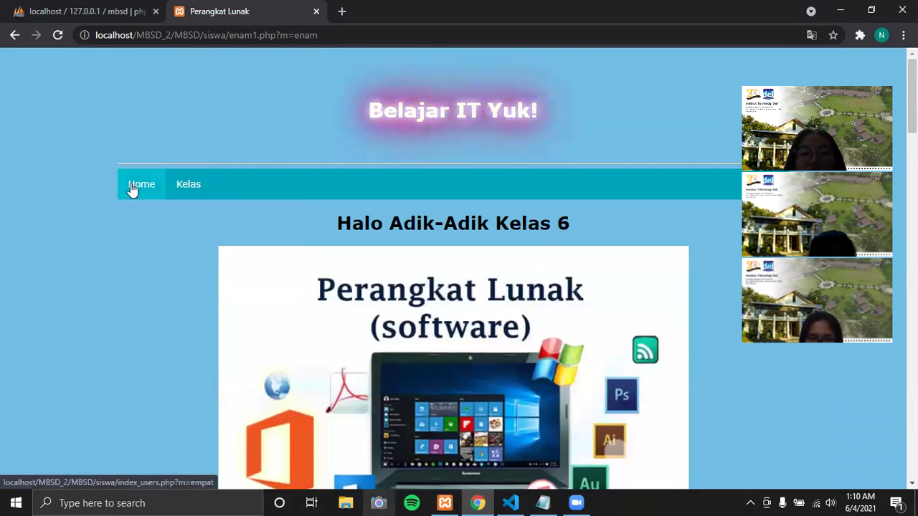
- Return to Home, log out of the student account, and select the end of the URL
left_click(142, 185)
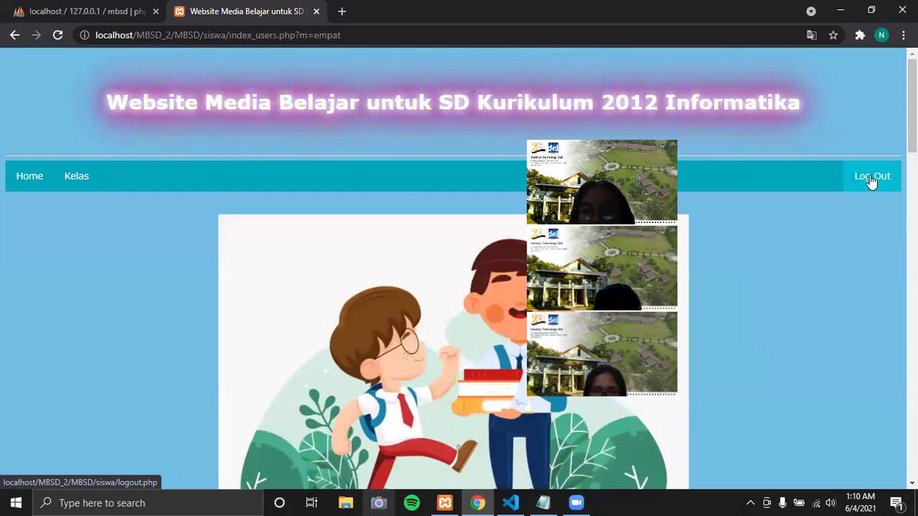
left_click(870, 179)
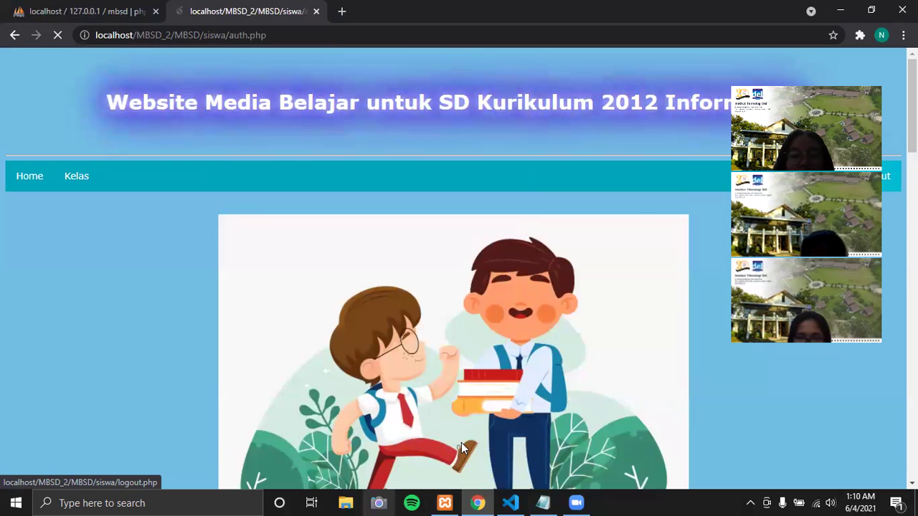
left_click_drag(283, 35, 202, 45)
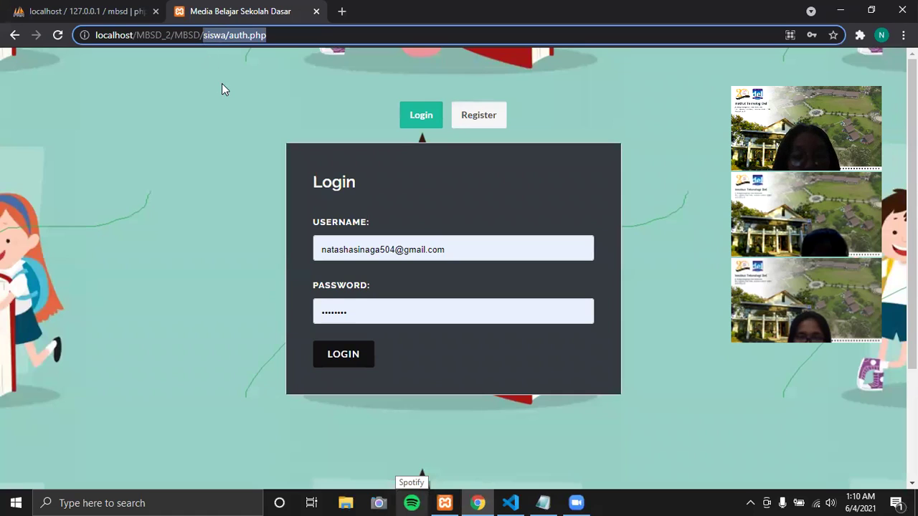
- Load cek.php in place of siswa/auth.php and follow the Login Admin link
type("cek.php")
key("Return")
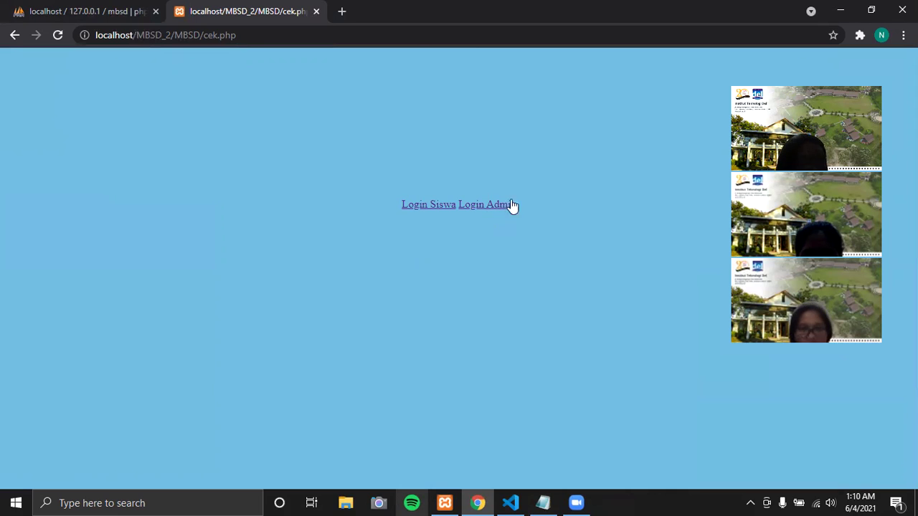
left_click(485, 205)
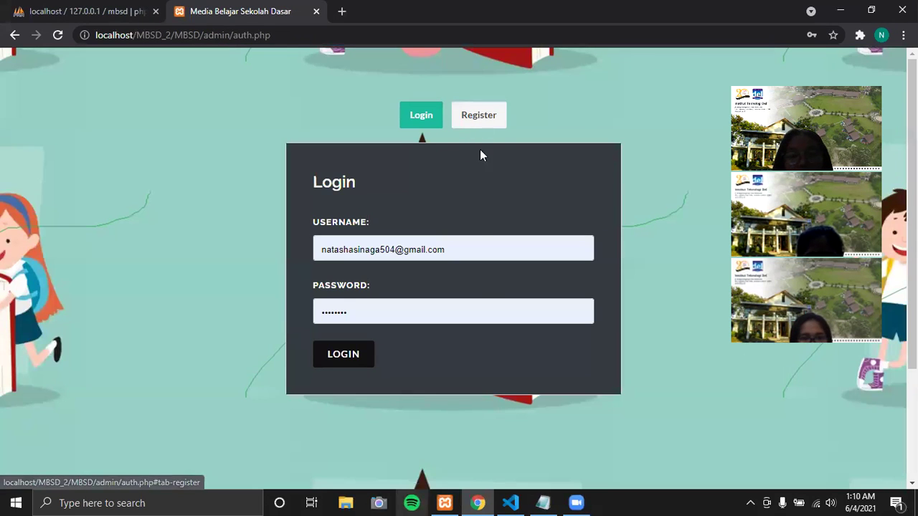
- Open the admin registration form and fill NAMA 'admin', an email and birth date 21-09
left_click(468, 117)
scroll(473, 201, "down", 3)
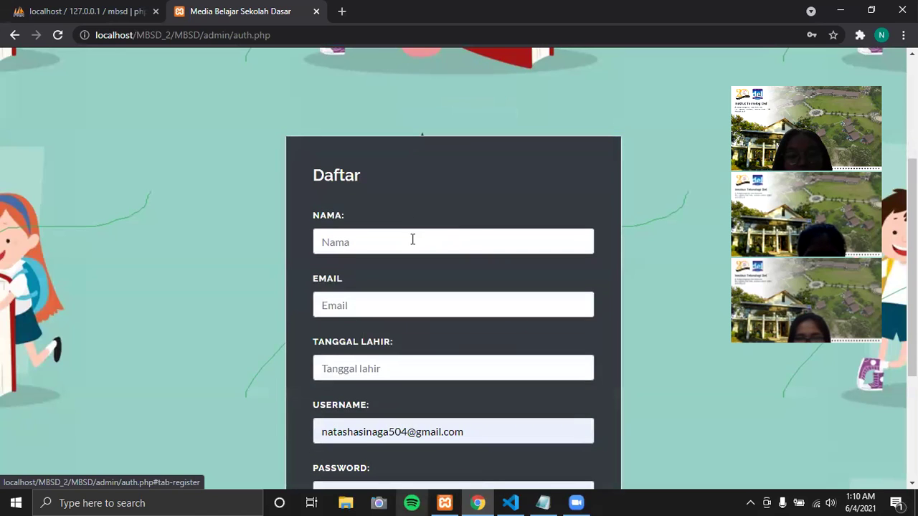
left_click(414, 240)
type("admin2")
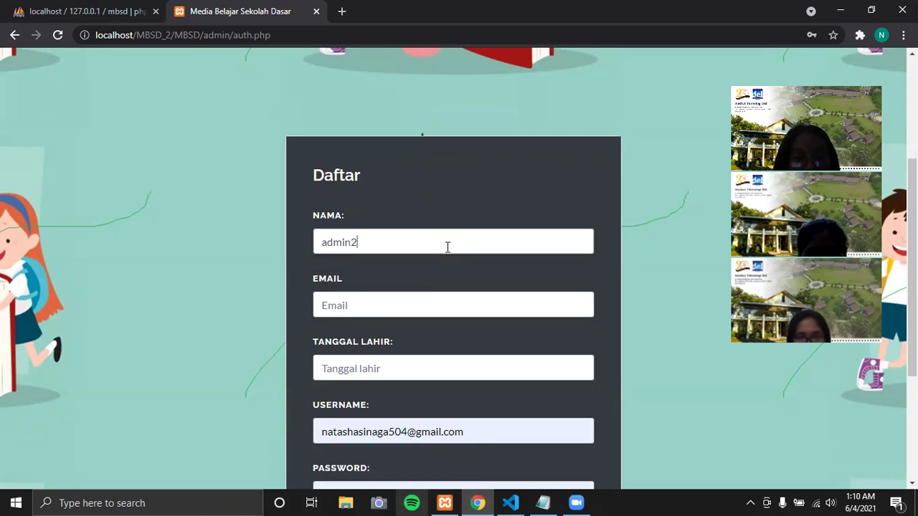
left_click(416, 309)
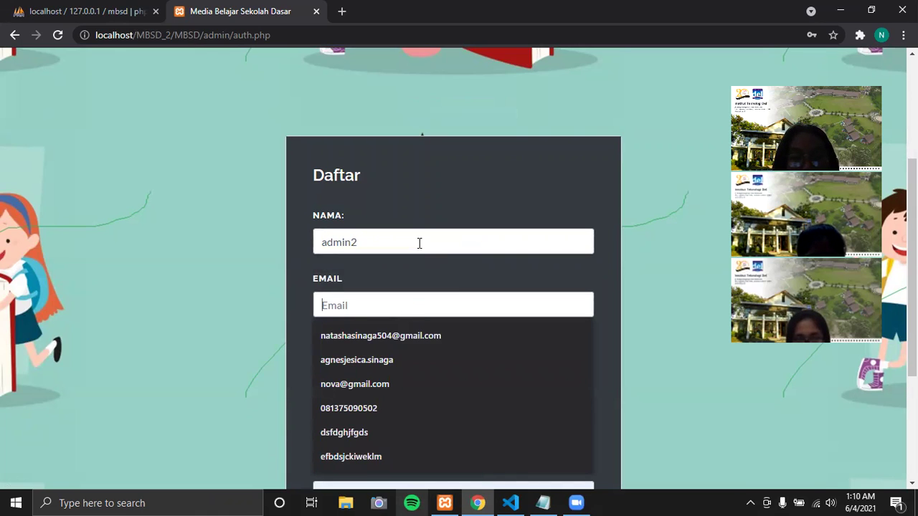
scroll(317, 177, "down", 2)
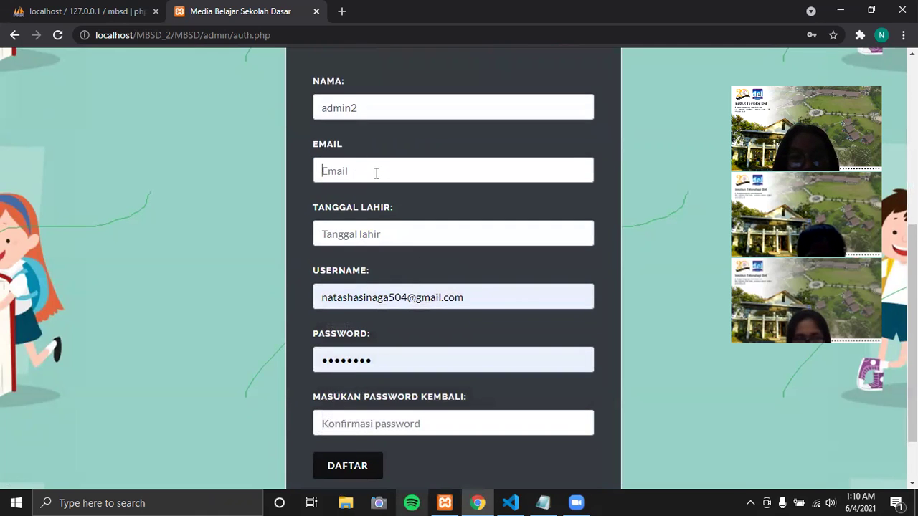
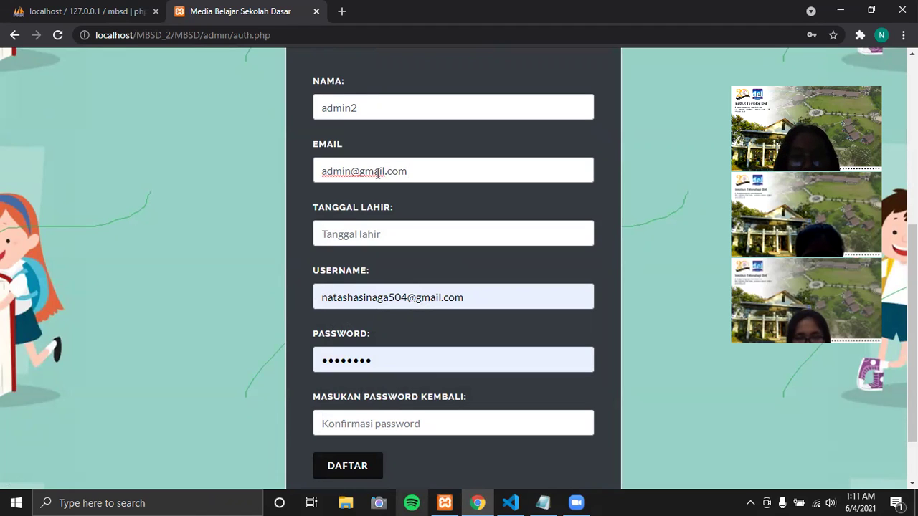
left_click(409, 235)
type("21")
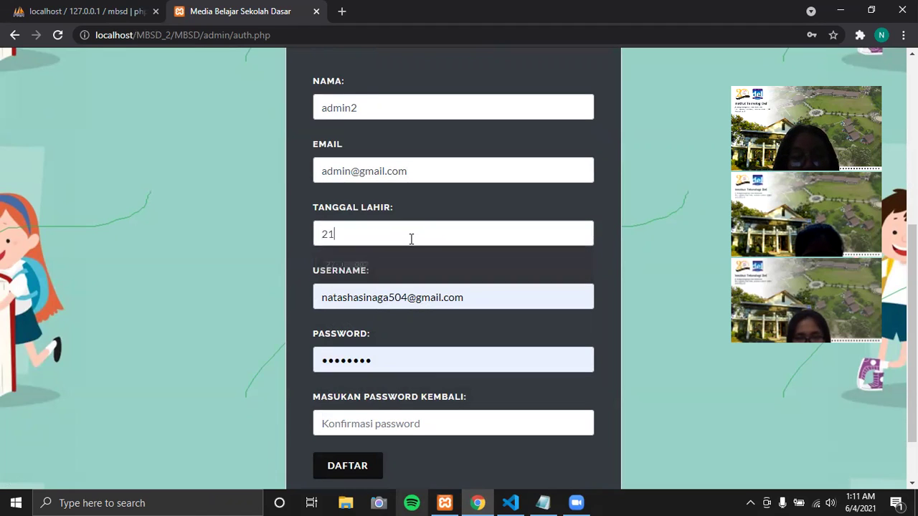
type("-09-2001")
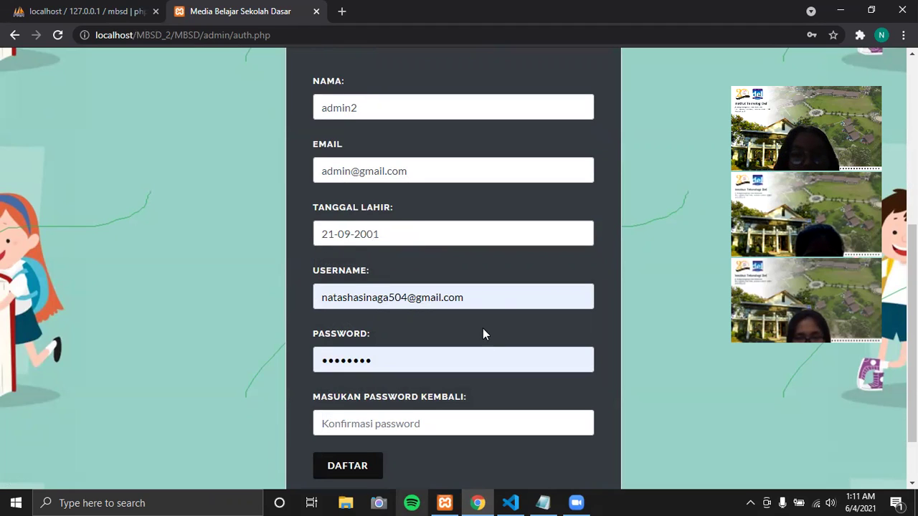
- Set username 'adminnnn', enter a new password, and begin the password confirmation
left_click_drag(465, 297, 210, 307)
left_click(317, 327)
type("ad")
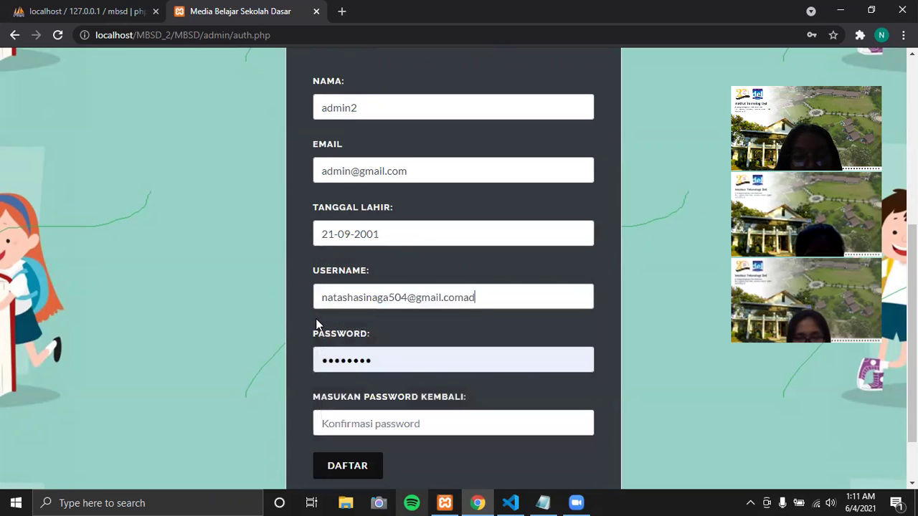
key("BackSpace")
key("BackSpace")
key("BackSpace")
key("BackSpace")
key("BackSpace")
key("BackSpace")
key("BackSpace")
key("BackSpace")
key("BackSpace")
key("BackSpace")
key("BackSpace")
key("BackSpace")
key("BackSpace")
key("BackSpace")
key("BackSpace")
key("BackSpace")
key("BackSpace")
key("BackSpace")
key("BackSpace")
key("BackSpace")
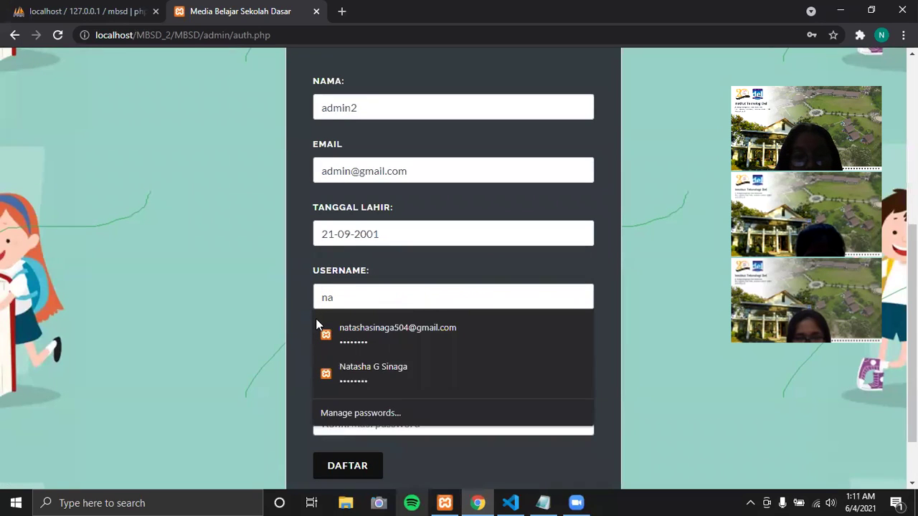
type("ad")
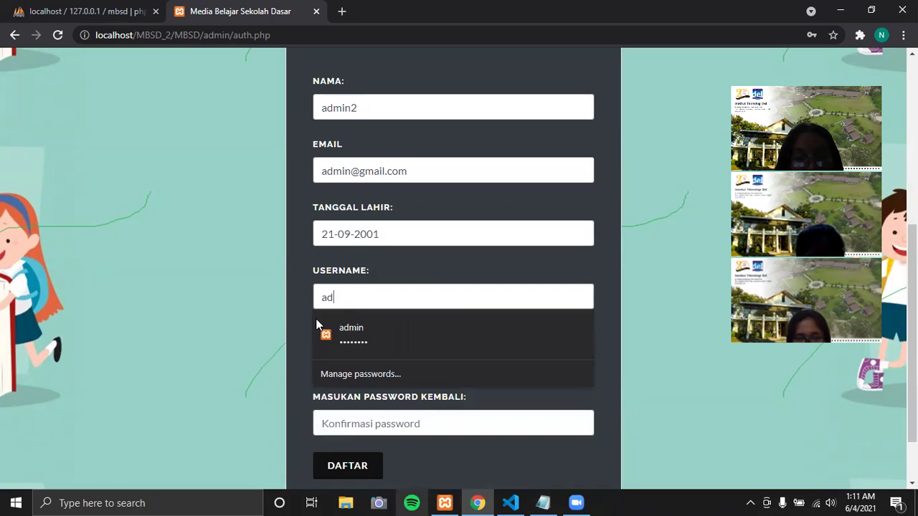
type("minnn")
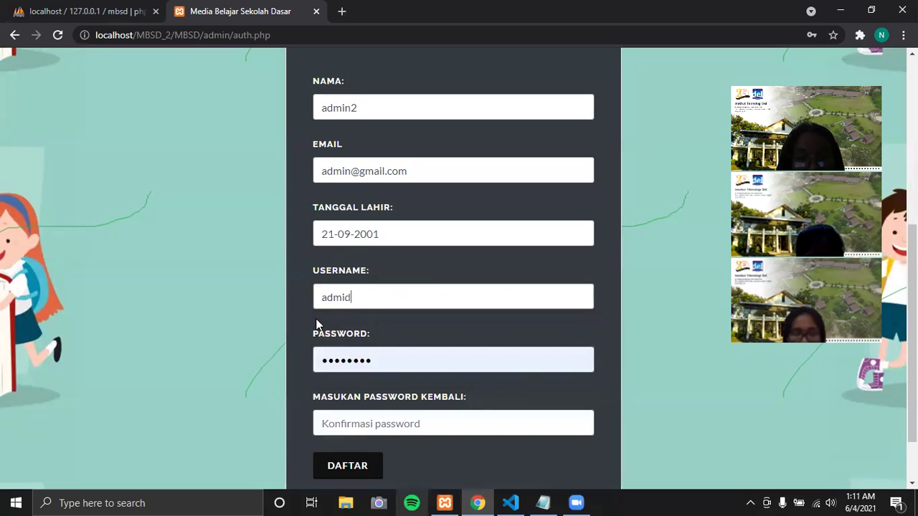
type("n")
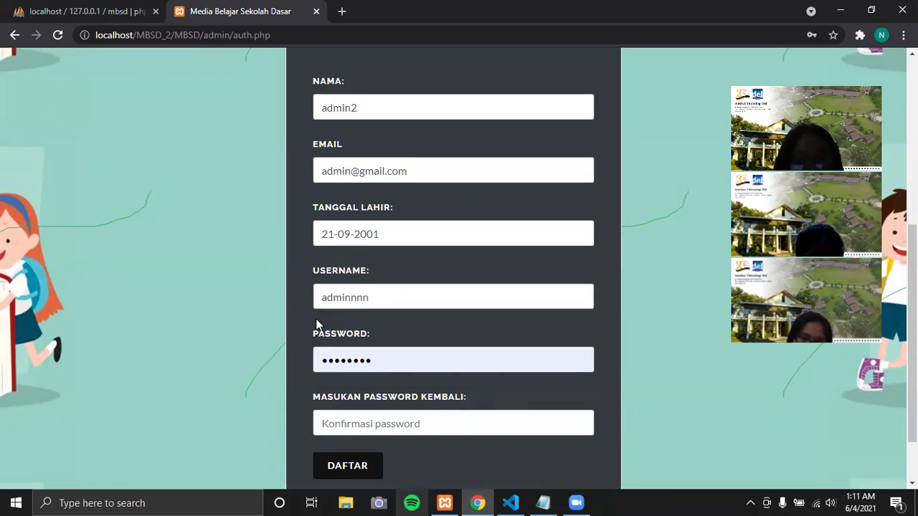
double_click(377, 358)
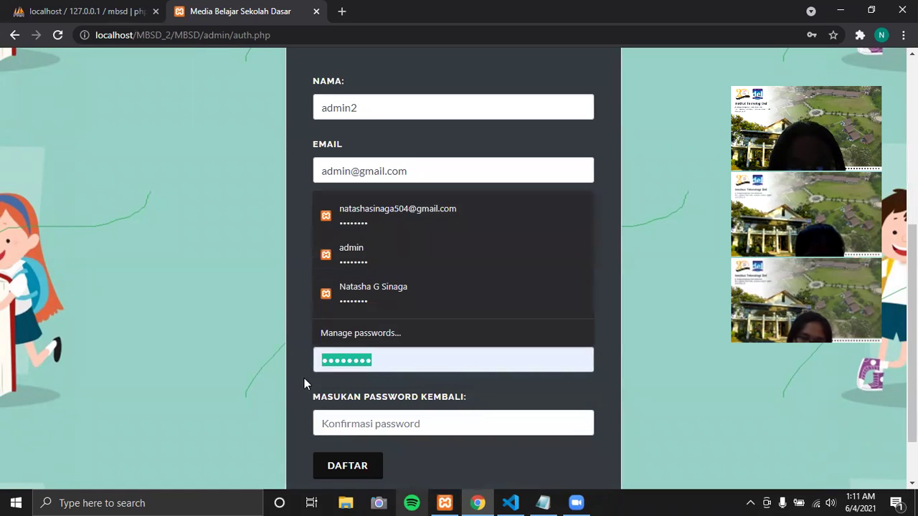
type("1234567")
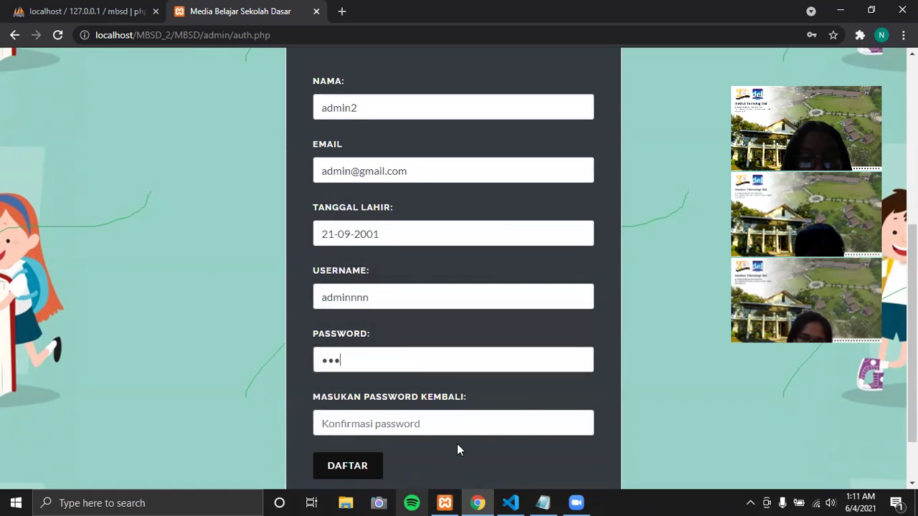
type("8")
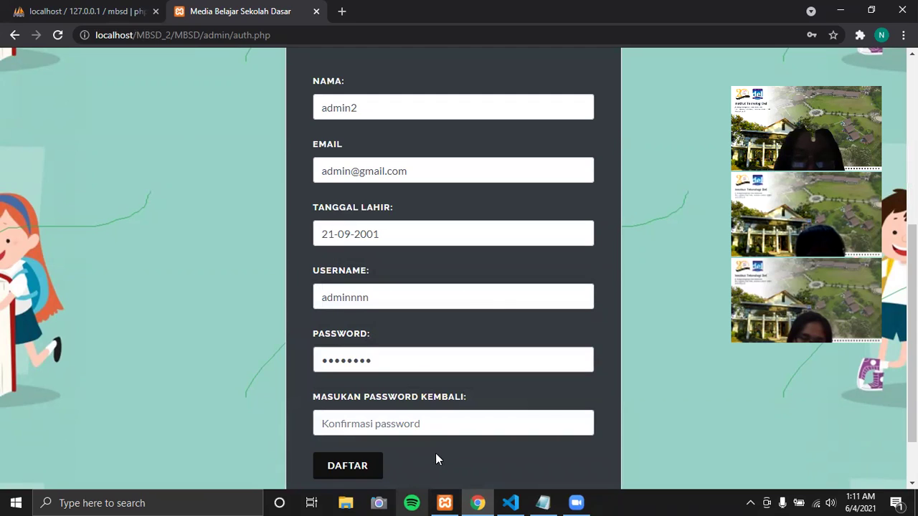
left_click(395, 421)
type("12")
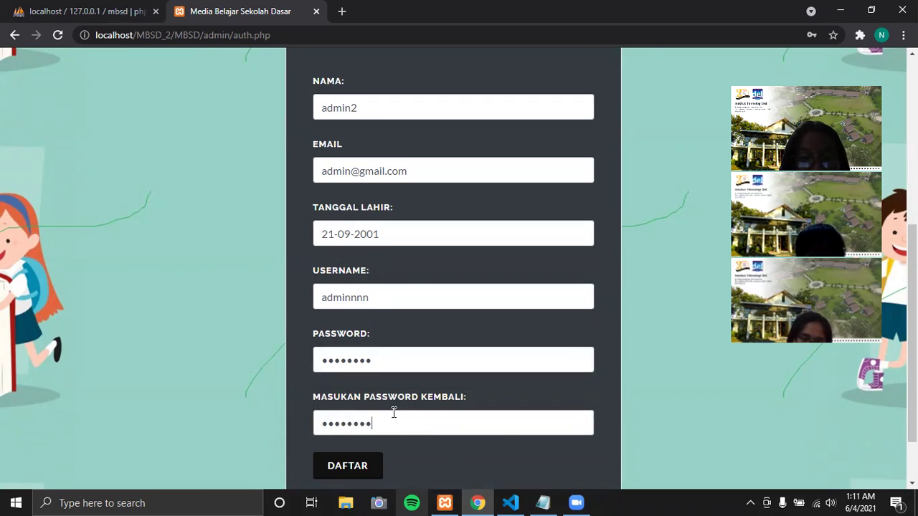
- Submit the registration form and dismiss the registration success alert
left_click(352, 467)
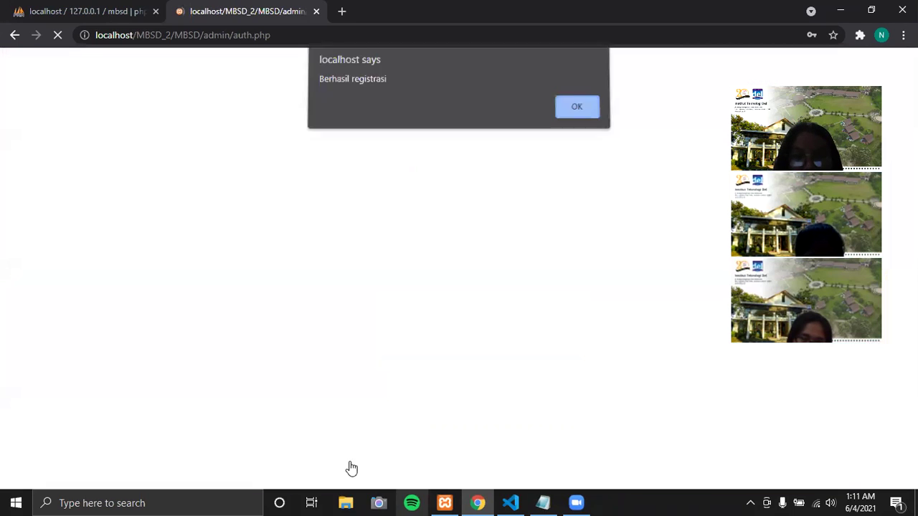
left_click_drag(403, 81, 311, 84)
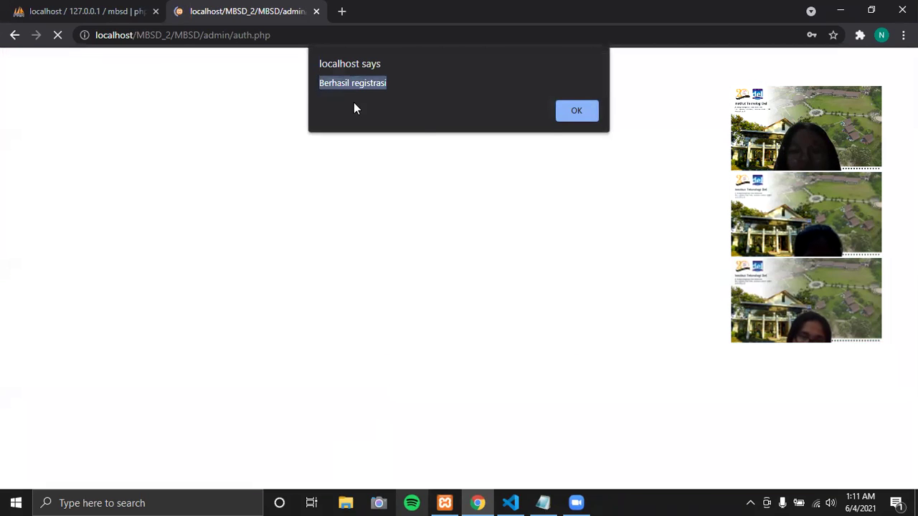
left_click(576, 111)
- Try logging in as admin2 with the new account's password
left_click(382, 258)
key("ctrl+a")
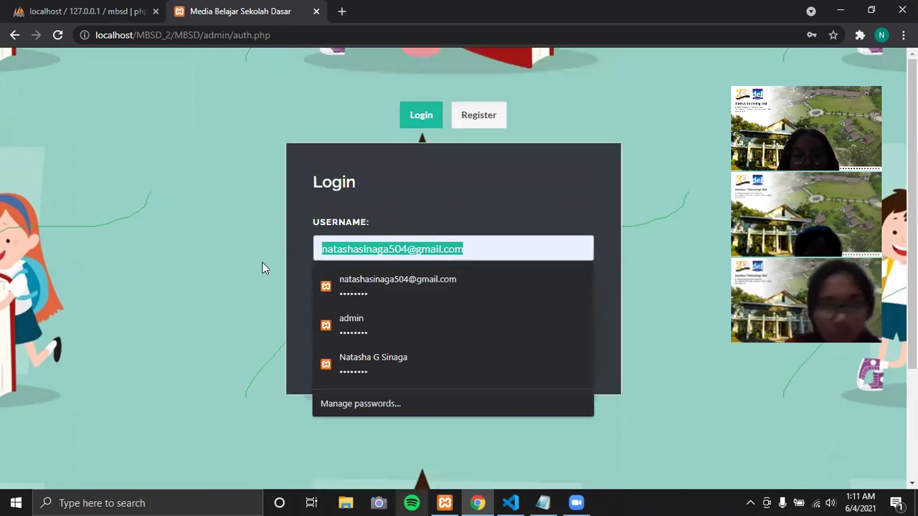
type("admin2")
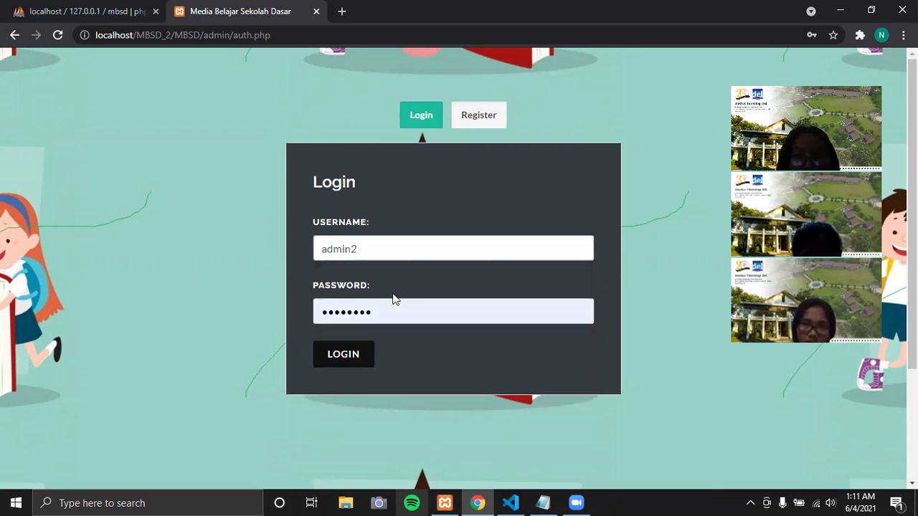
left_click_drag(395, 311, 280, 315)
type("admin12")
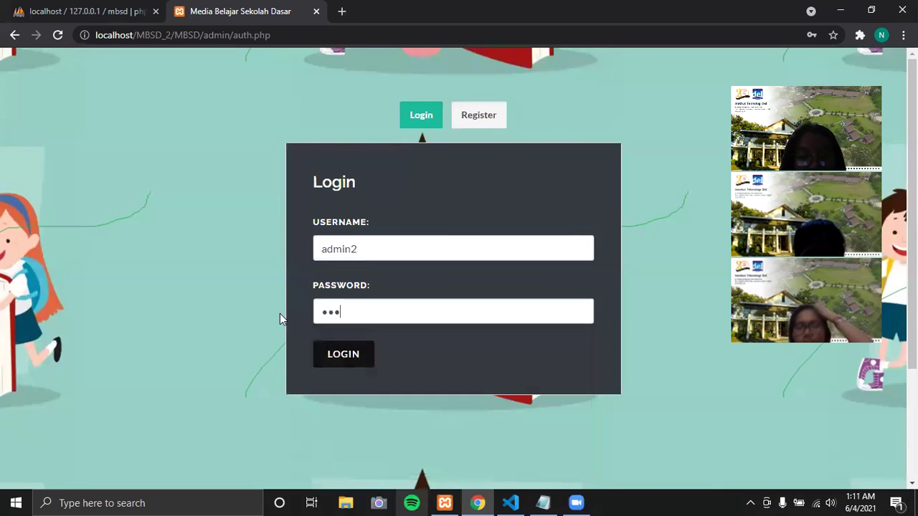
type("3")
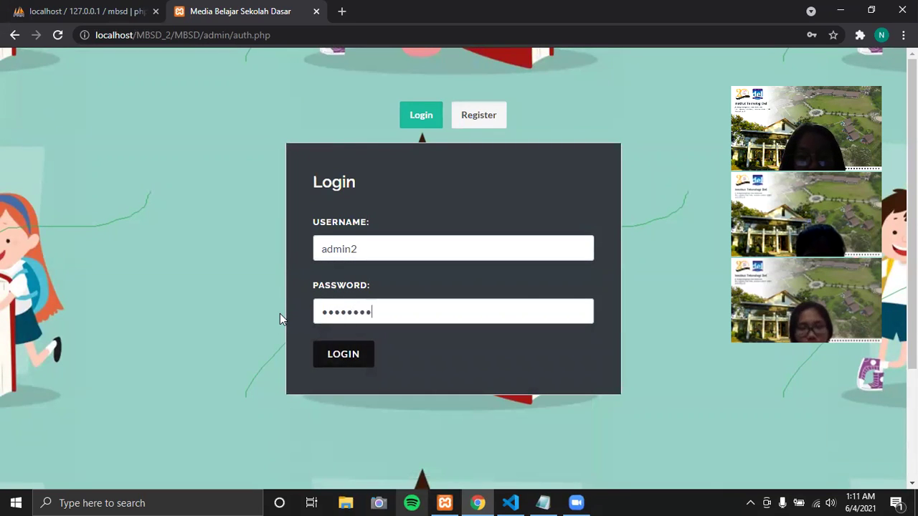
left_click(334, 355)
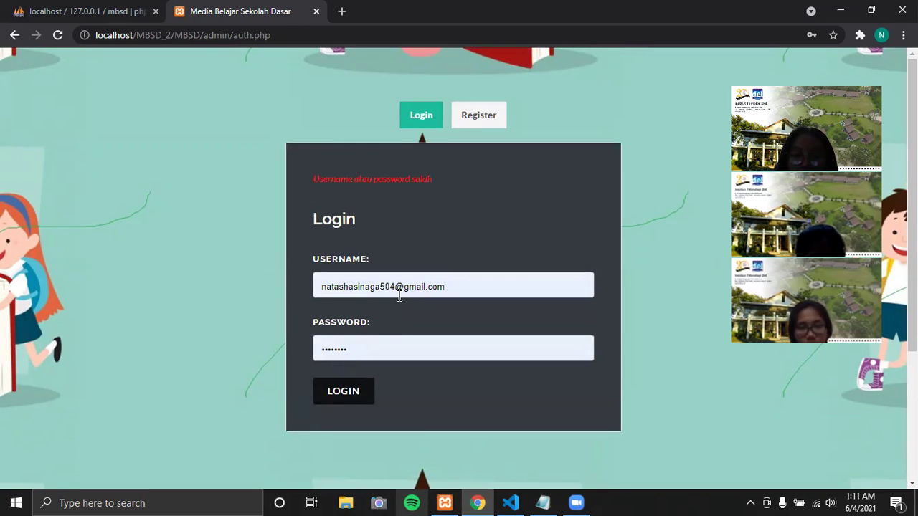
- Re-enter admin2 and its password and log in again, which is rejected
triple_click(475, 287)
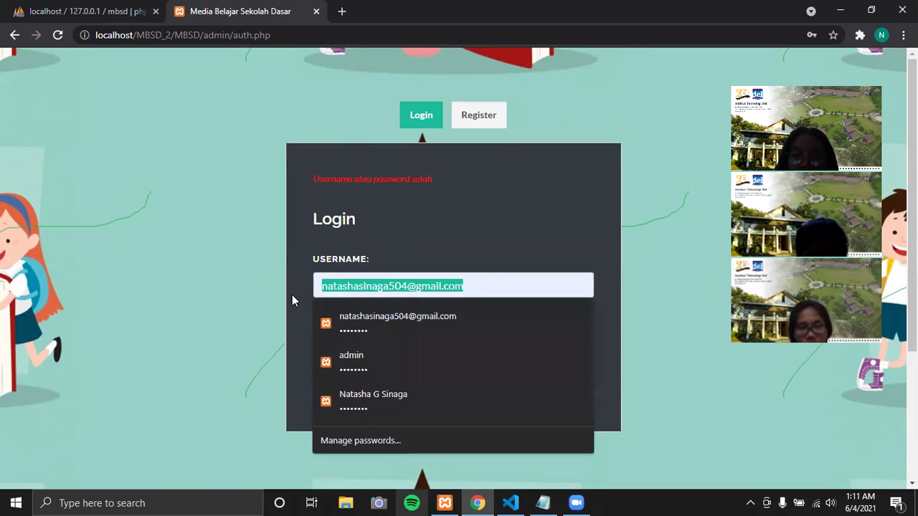
type("a")
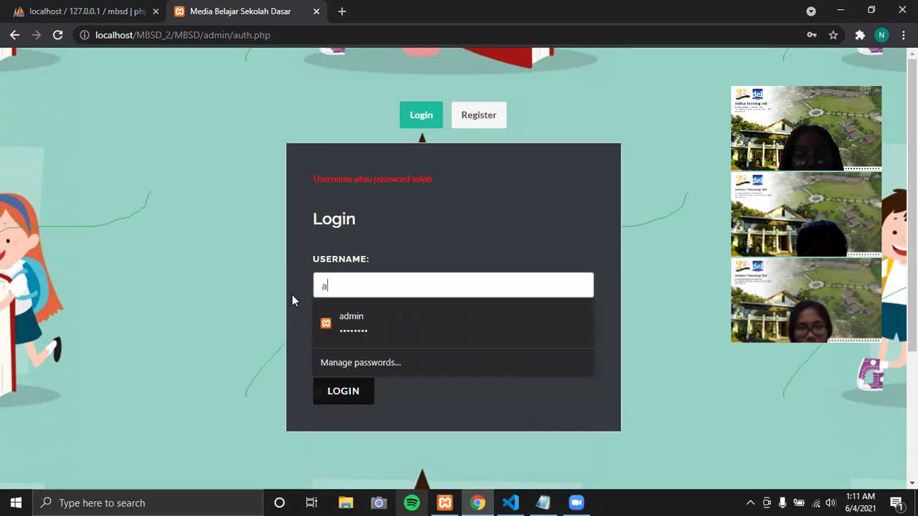
type("dmin2")
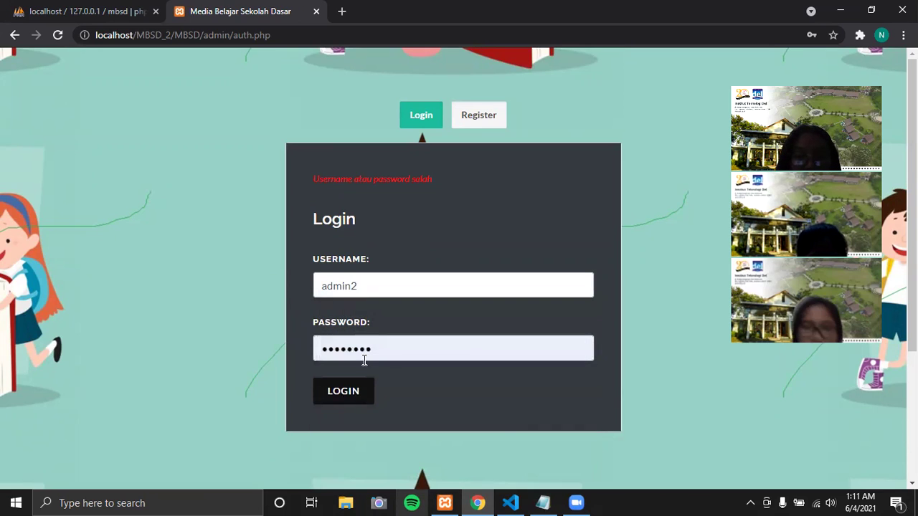
double_click(364, 351)
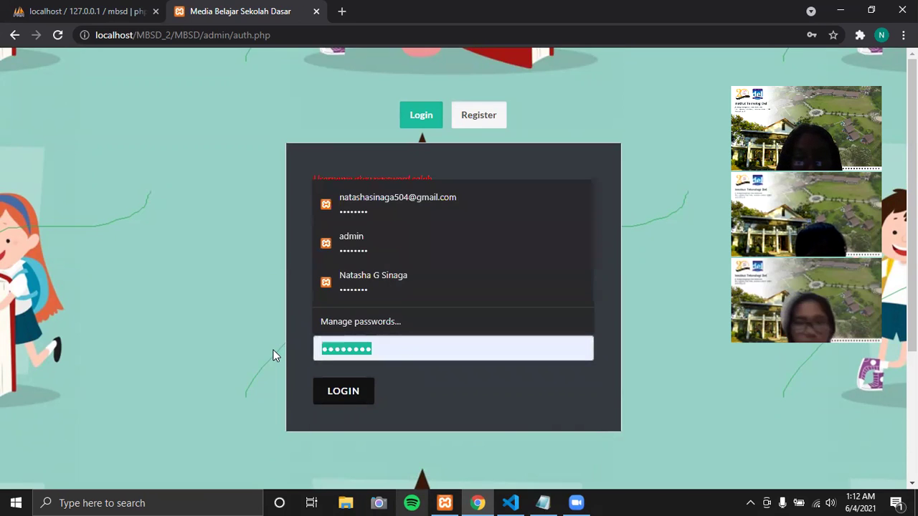
type("admin123")
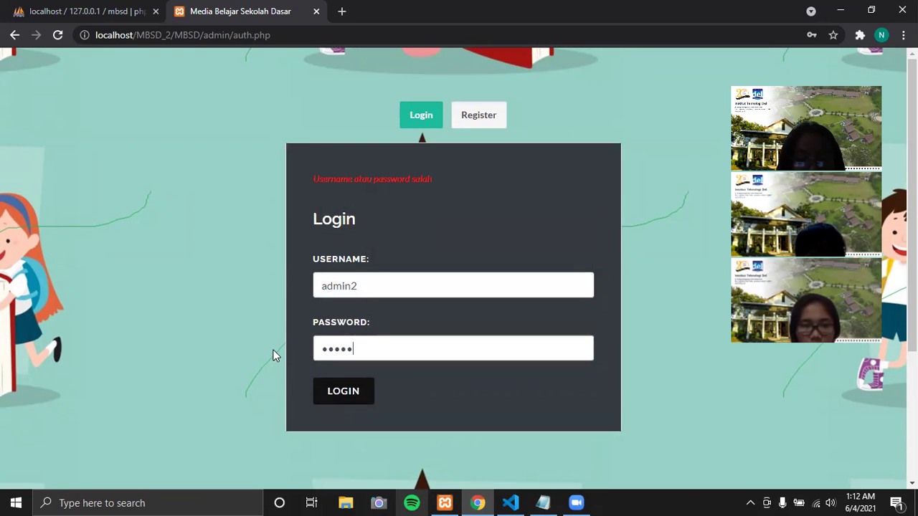
left_click(334, 396)
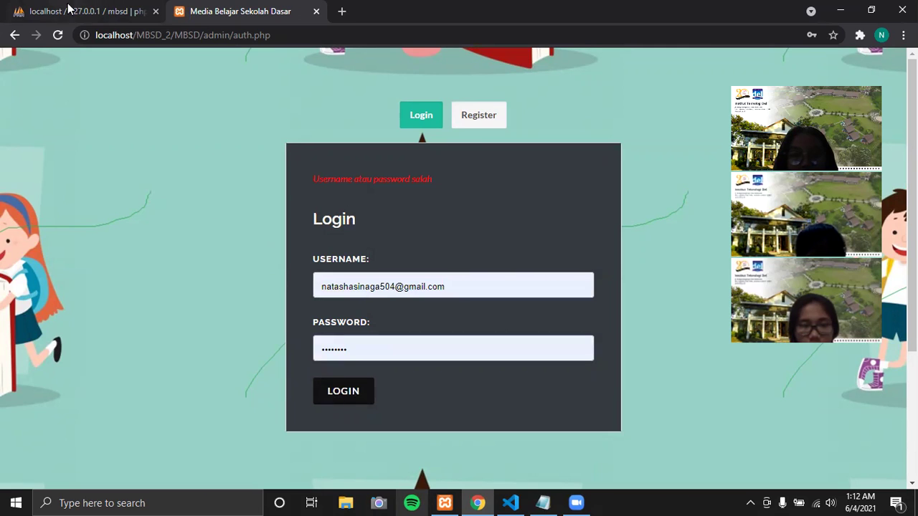
- Browse the mbsd accounts table in phpMyAdmin to find the new admin2 row
left_click(10, 11)
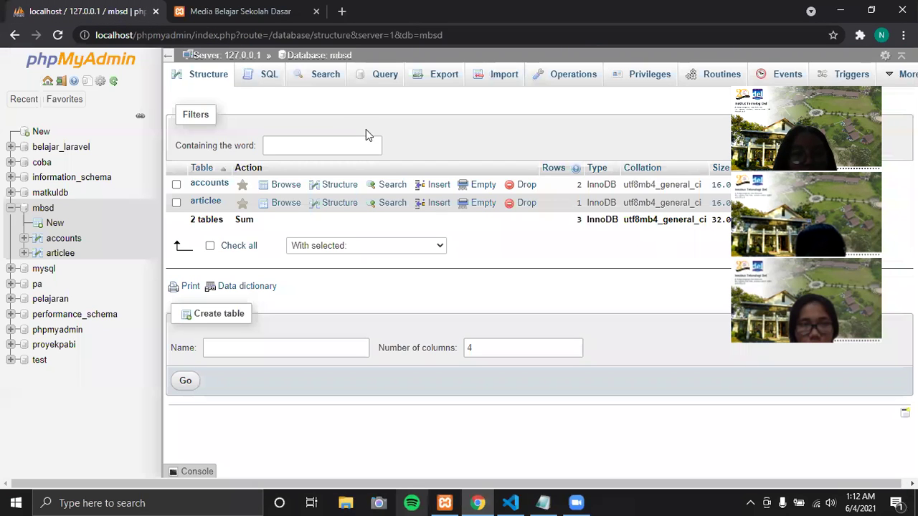
left_click(210, 184)
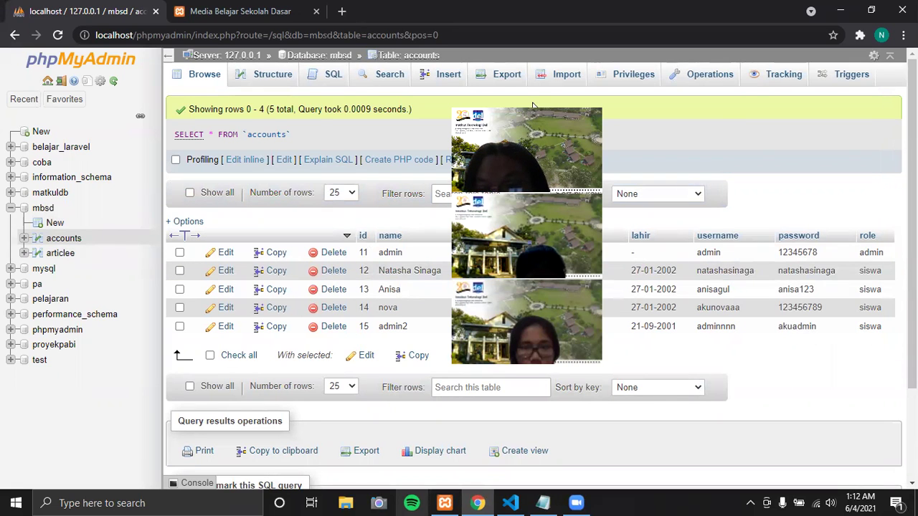
- On the MBSD login page, replace the username with 'adminnnn' and retype the account password
left_click(240, 11)
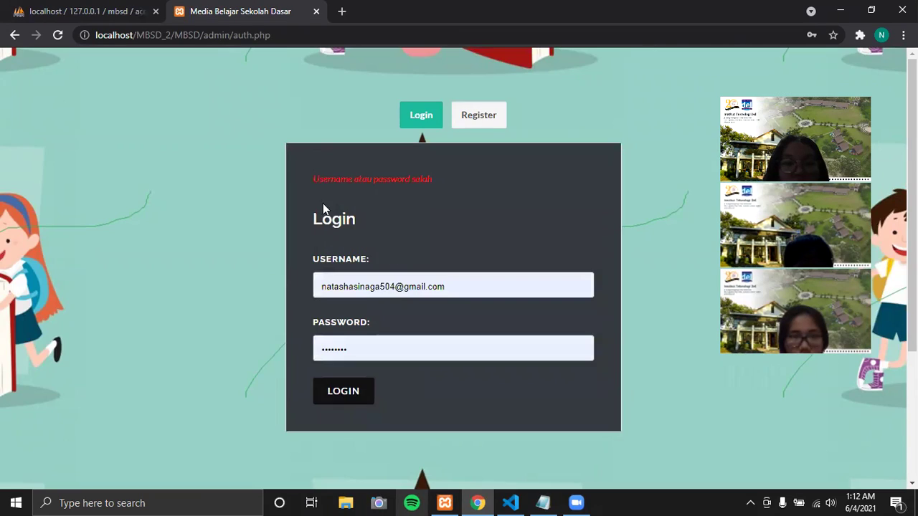
left_click_drag(454, 287, 259, 299)
left_click_drag(495, 289, 241, 296)
type("adminnnn")
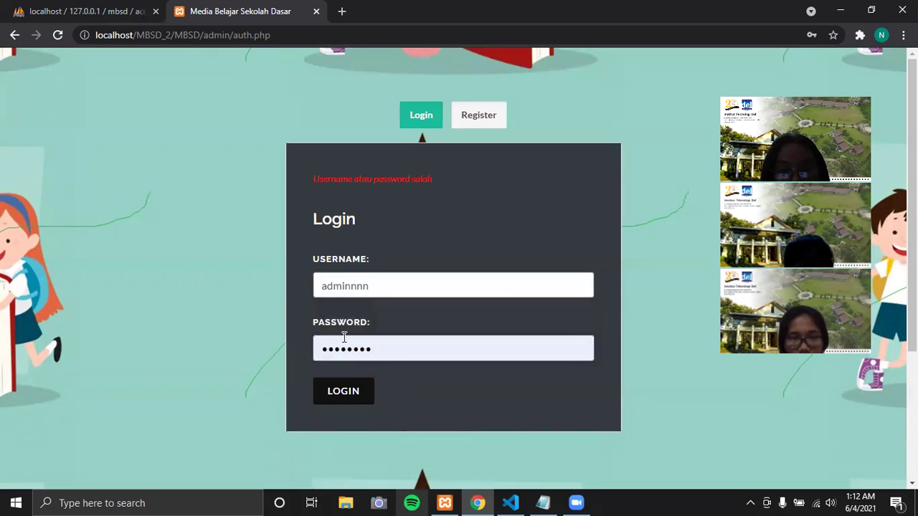
left_click_drag(246, 296, 306, 354)
left_click_drag(396, 347, 312, 346)
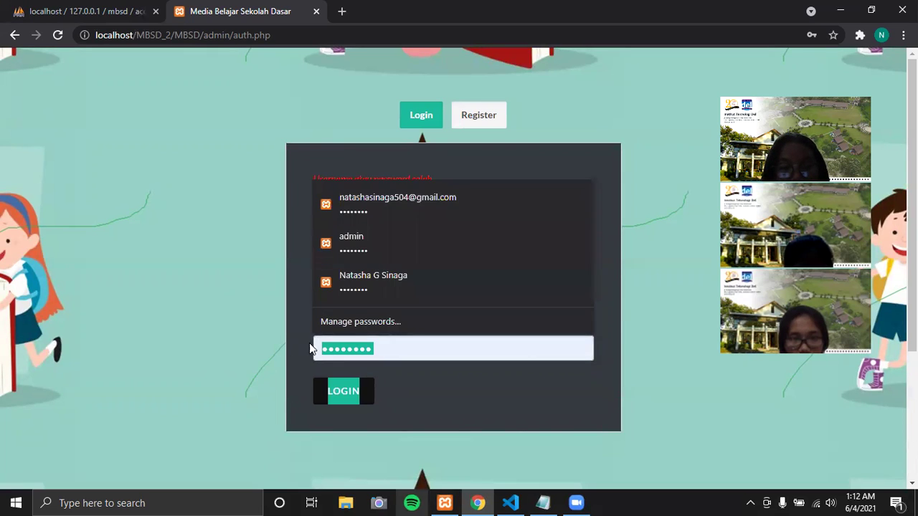
type("•••••••")
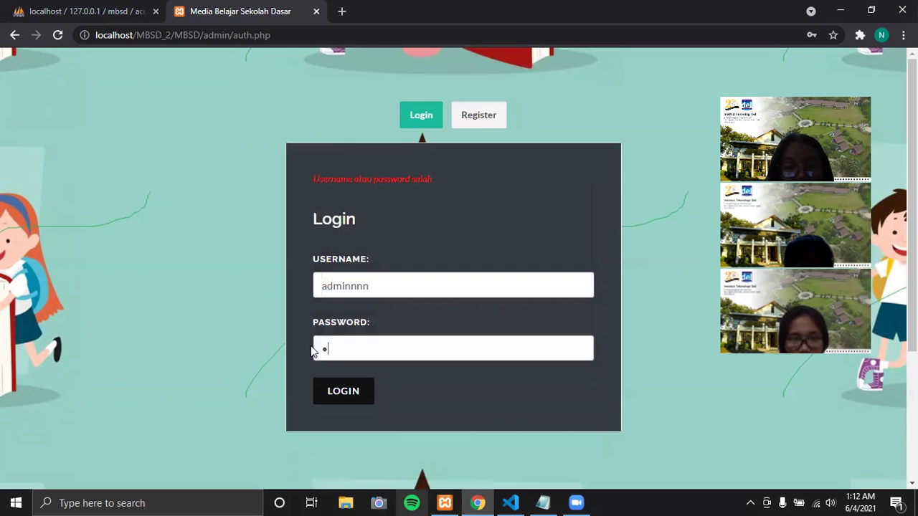
type("••")
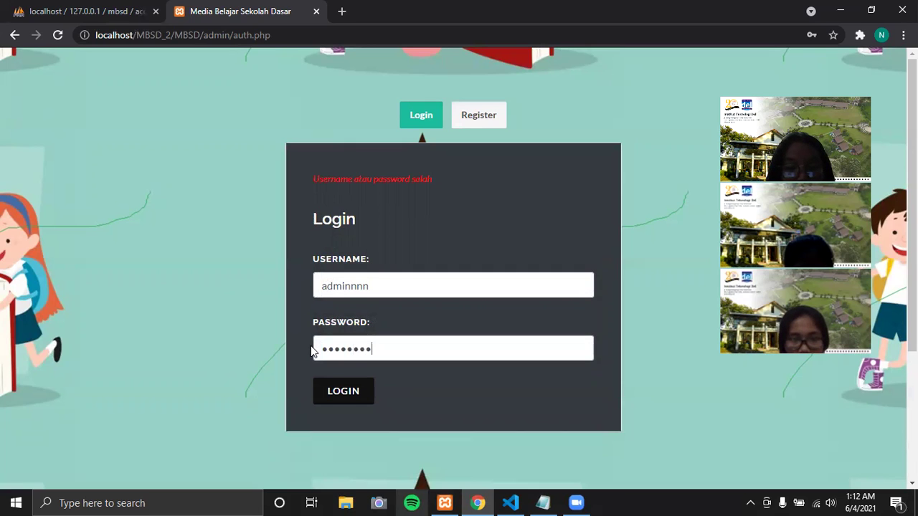